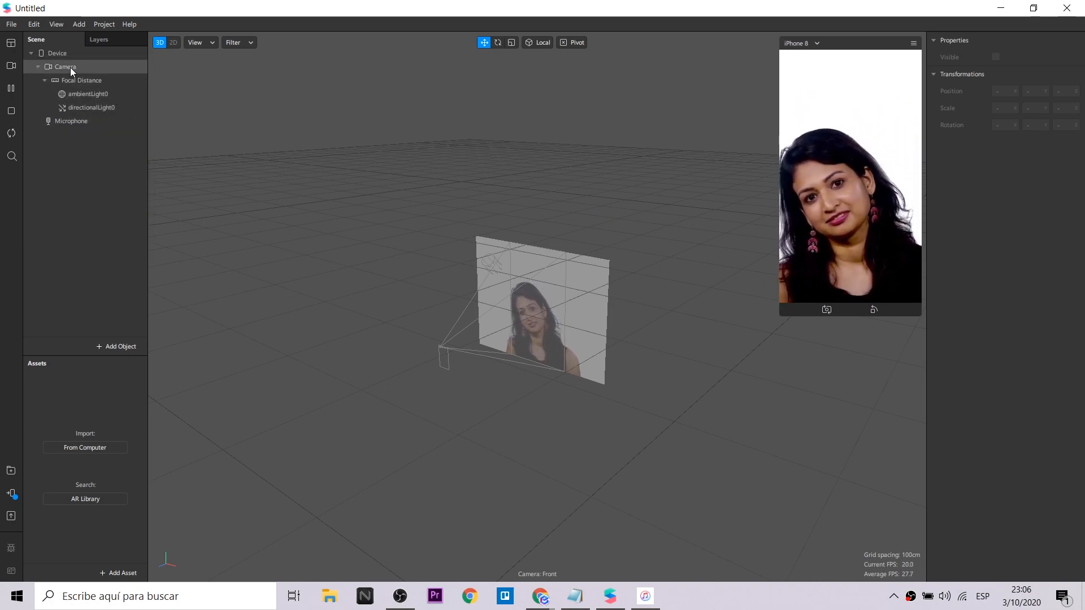
Step: Create the Device's default render pipeline and spread its patches apart so the connections are readable
click(66, 53)
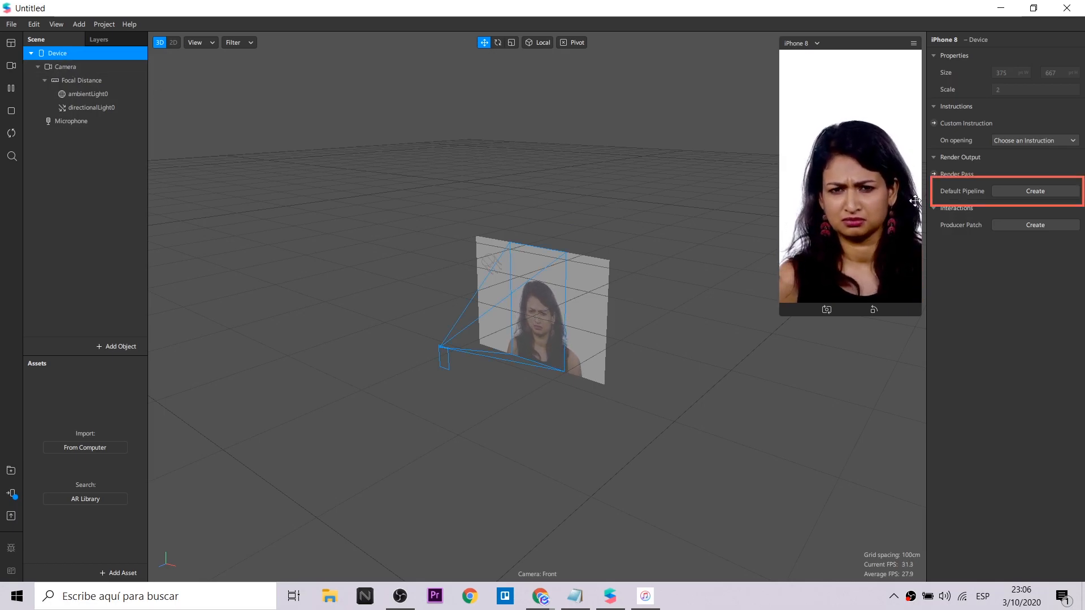
click(1005, 193)
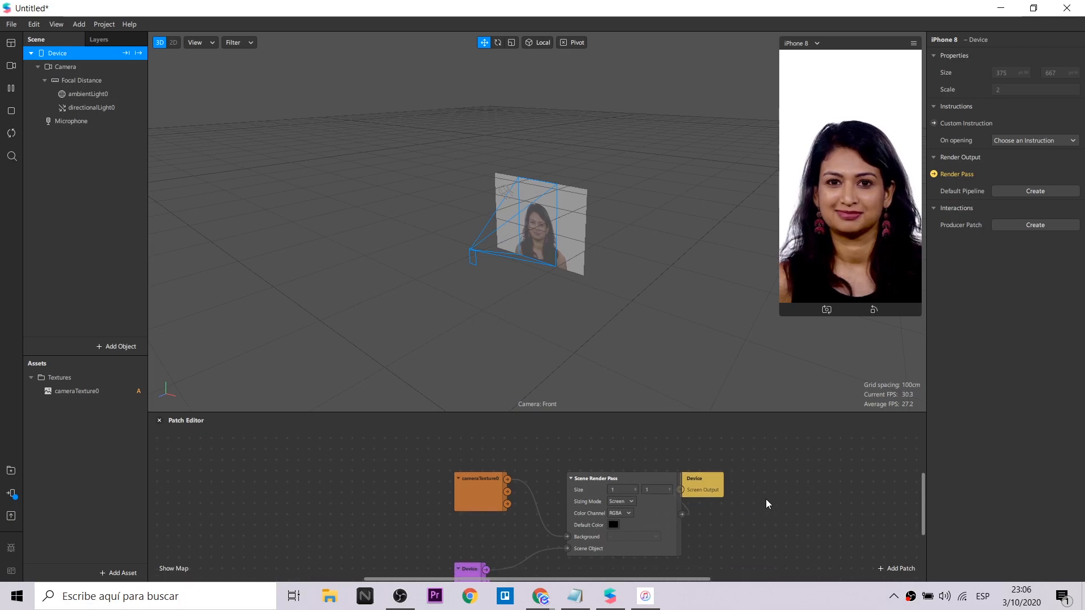
drag(700, 455, 764, 482)
drag(466, 545, 461, 518)
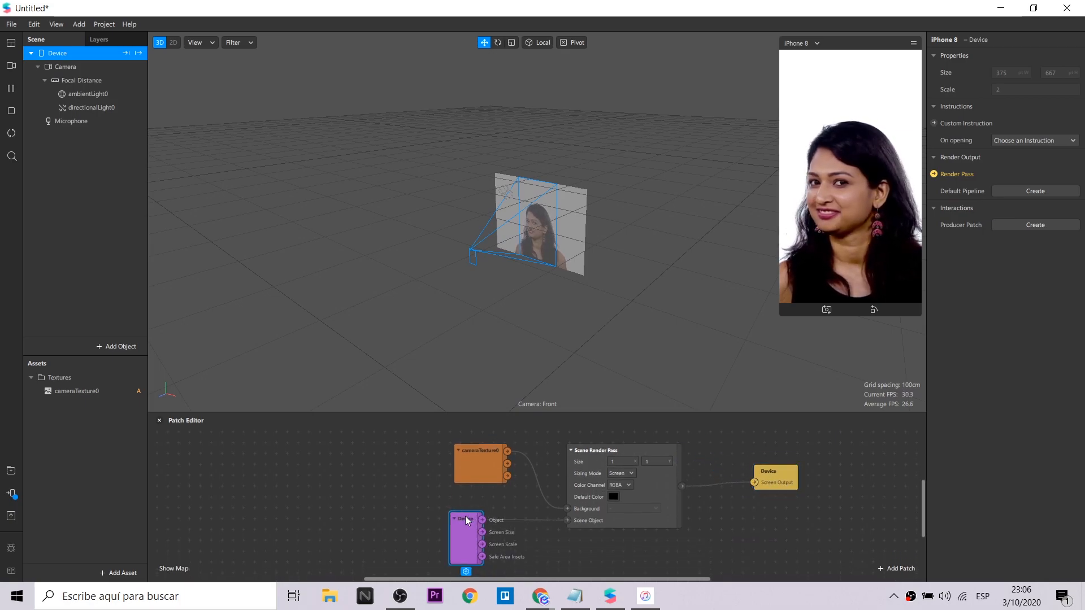
drag(649, 448, 650, 430)
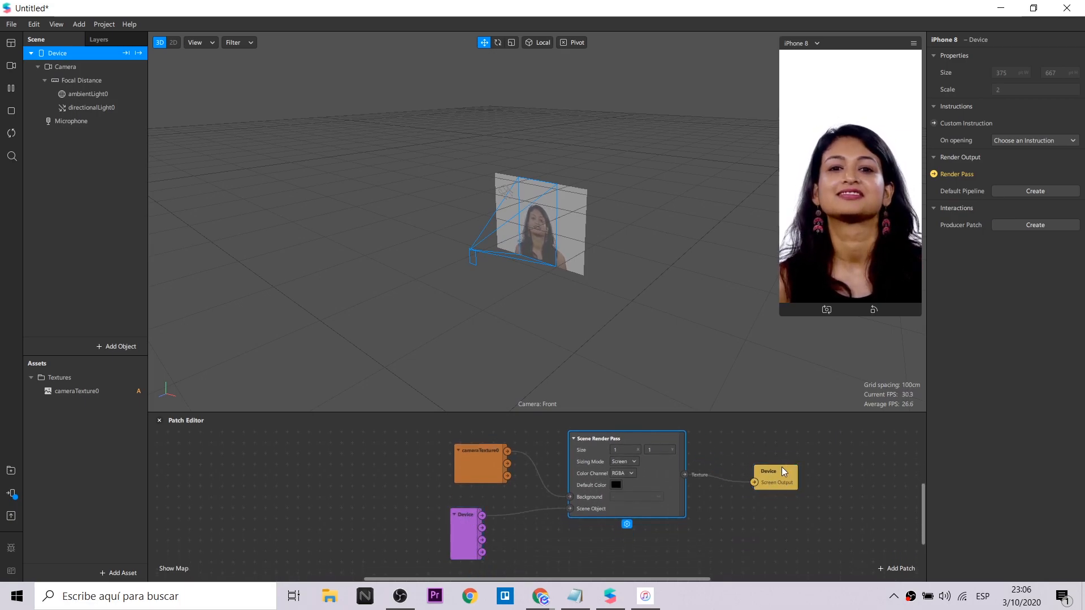
drag(778, 474, 788, 463)
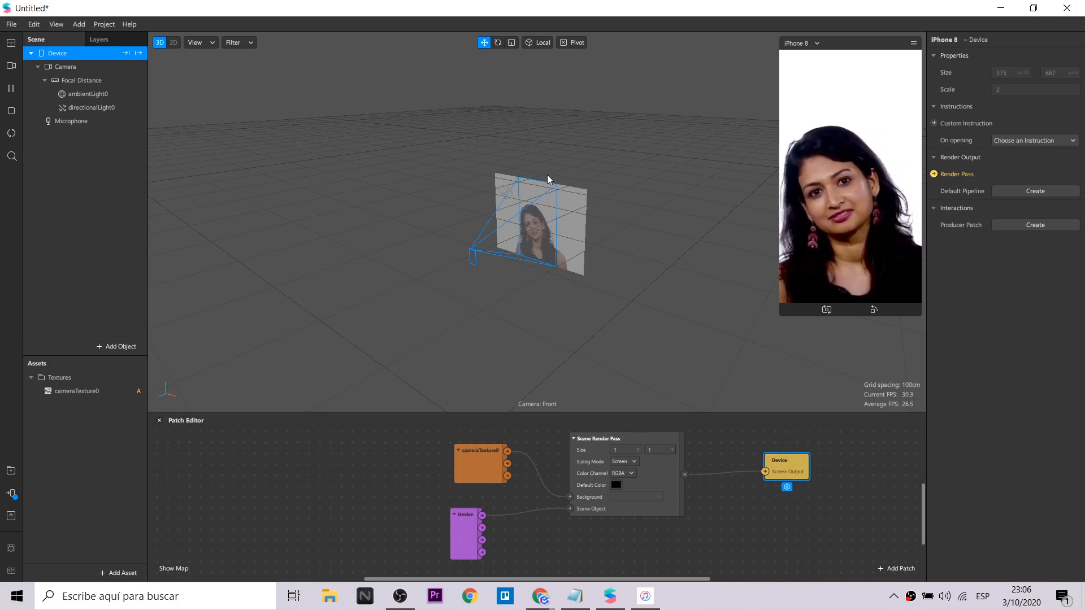
Step: Add a Hair segmentation texture to the Camera and remove Facebook as a supported platform
click(60, 67)
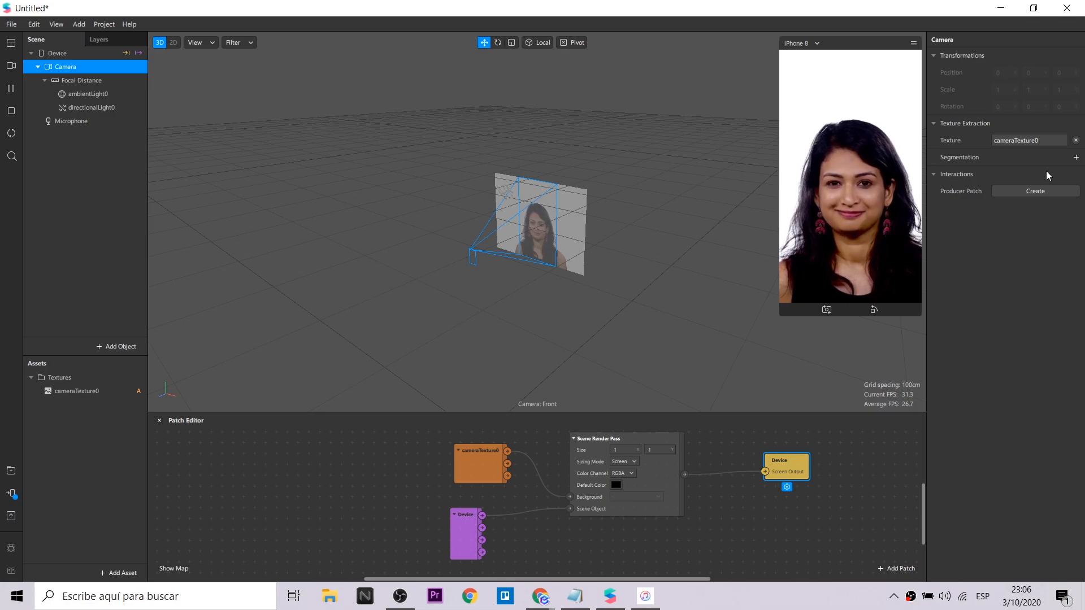
click(1076, 158)
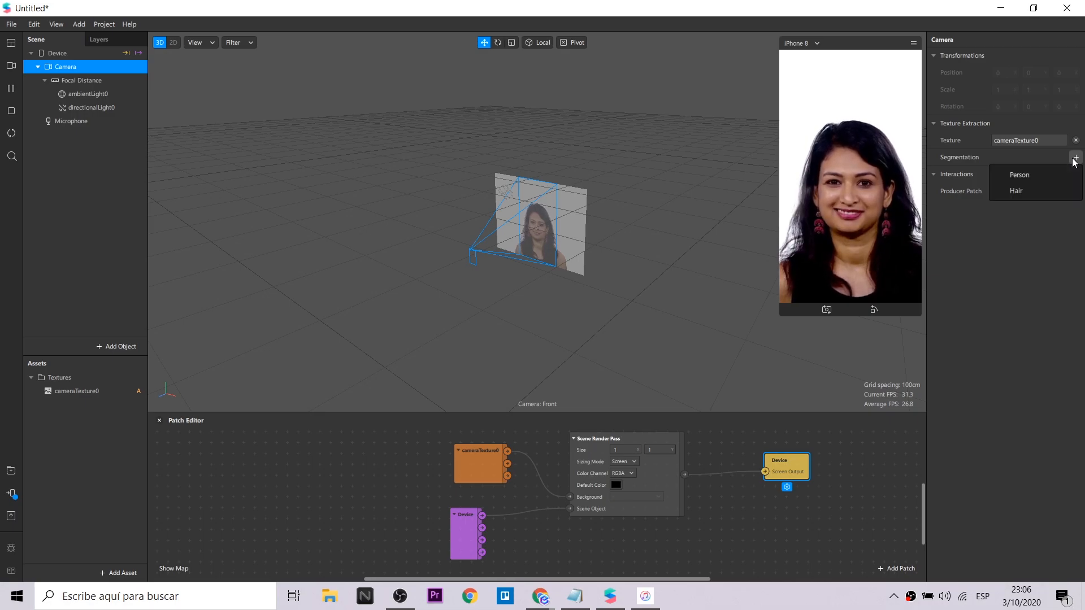
click(1044, 190)
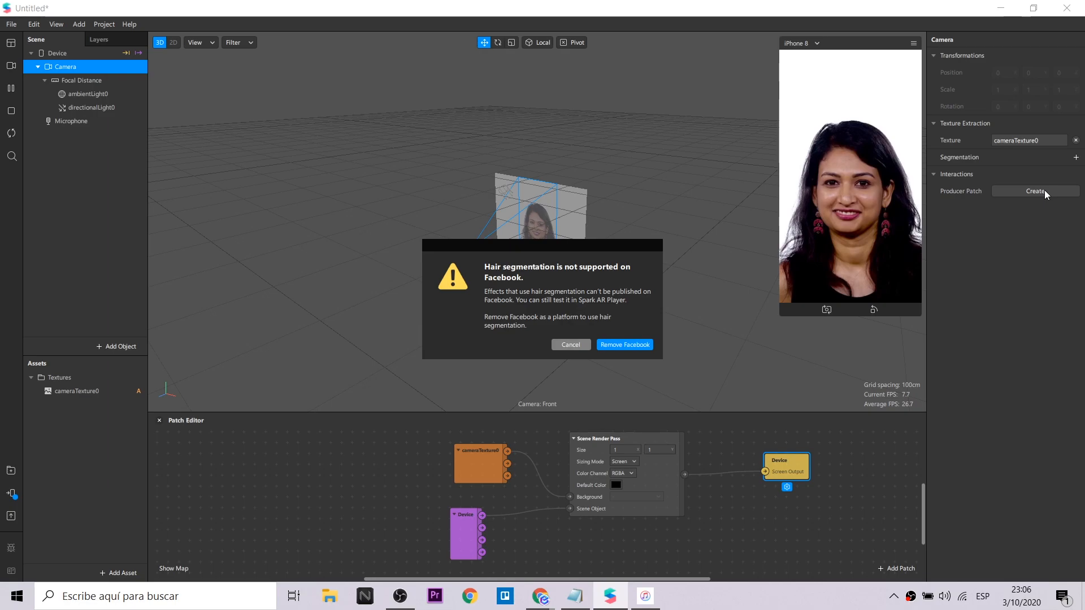
click(619, 344)
click(104, 24)
click(122, 39)
click(713, 418)
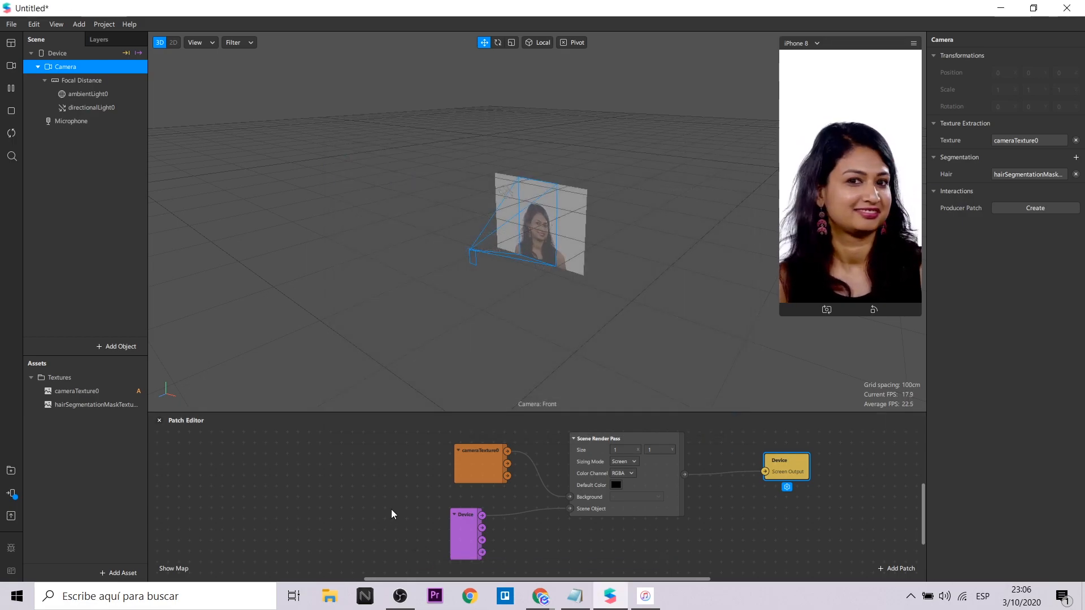
Step: Insert a Rectangle into the scene and set its width and height to Relative at 100
click(375, 486)
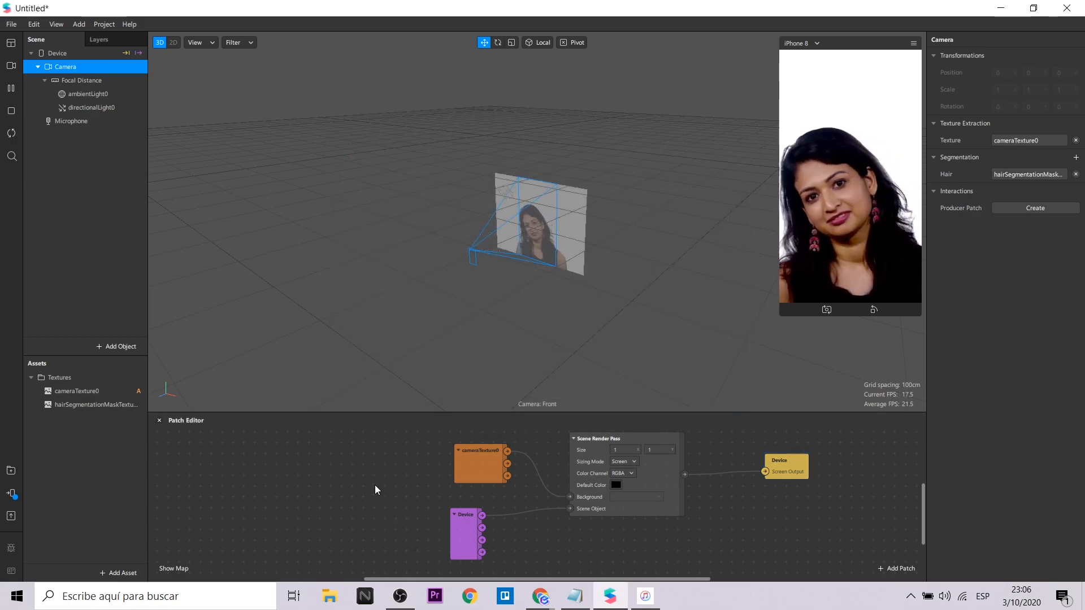
click(117, 347)
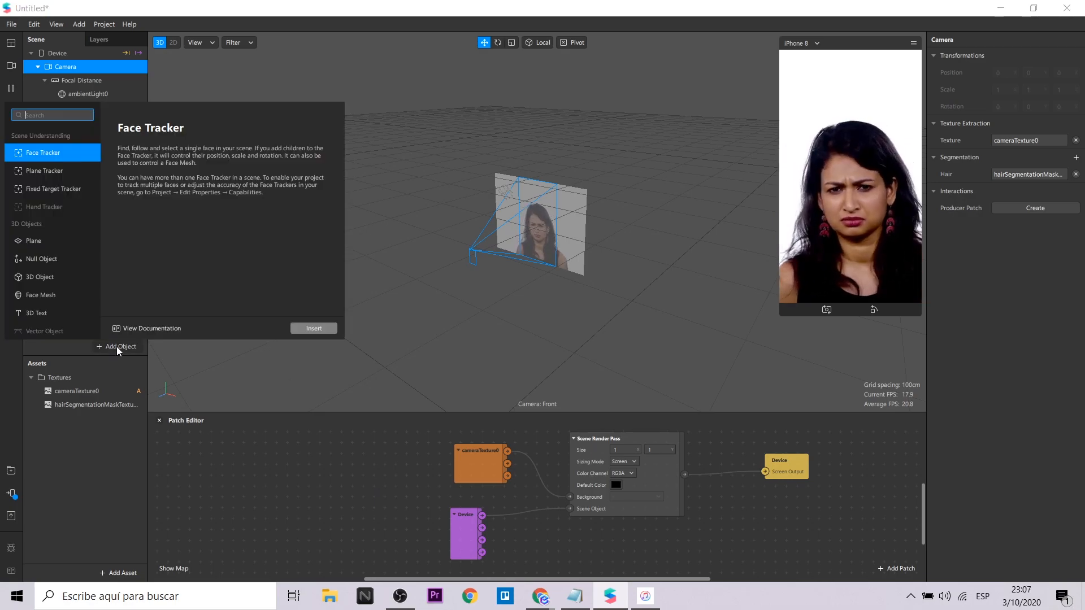
text(rec)
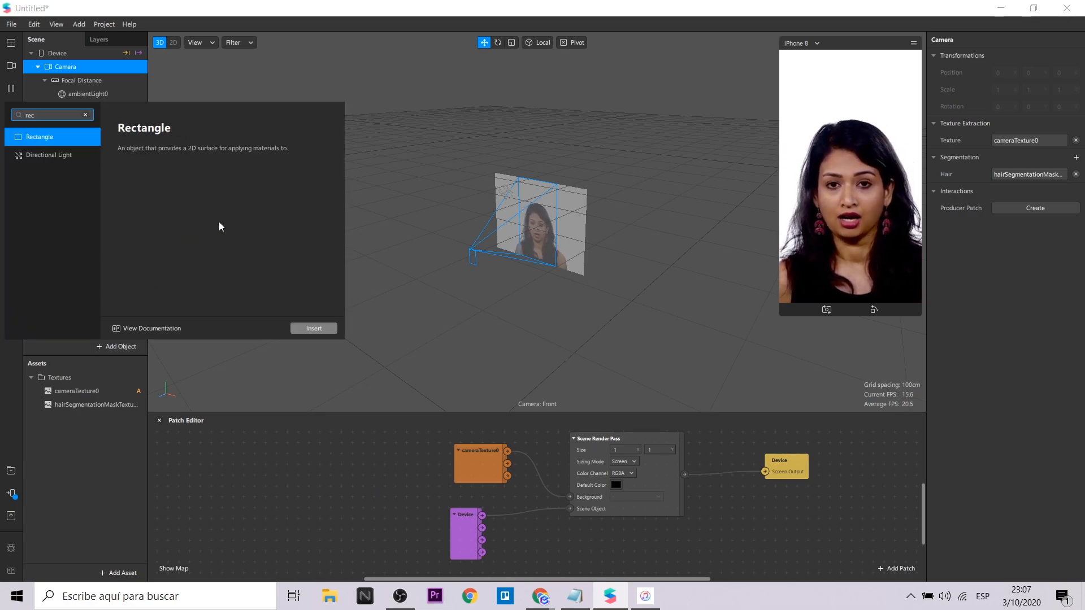
click(311, 328)
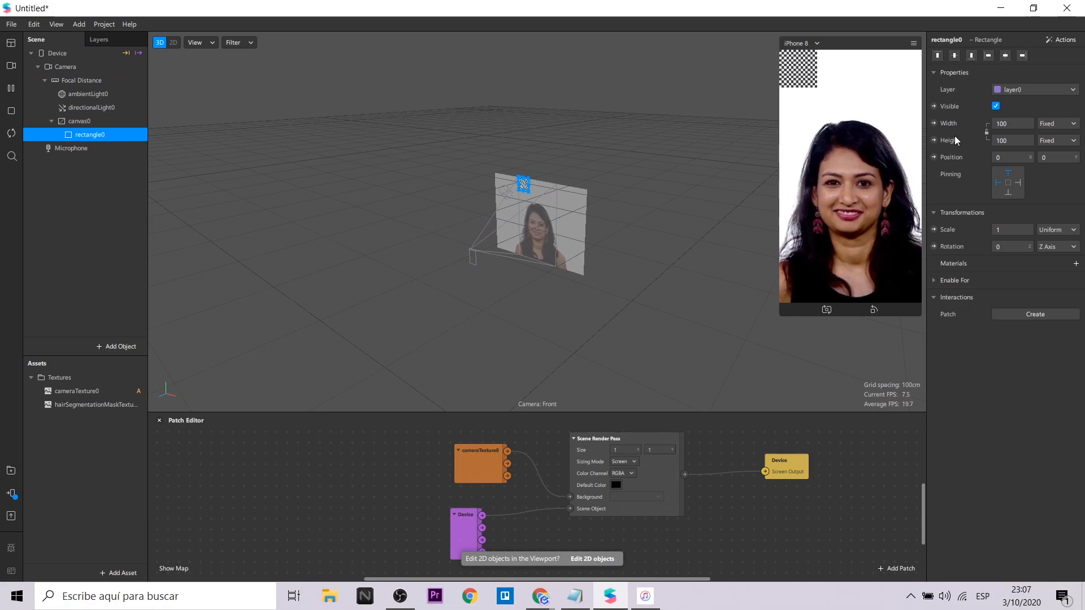
click(1000, 123)
click(1012, 141)
click(1011, 141)
click(1011, 158)
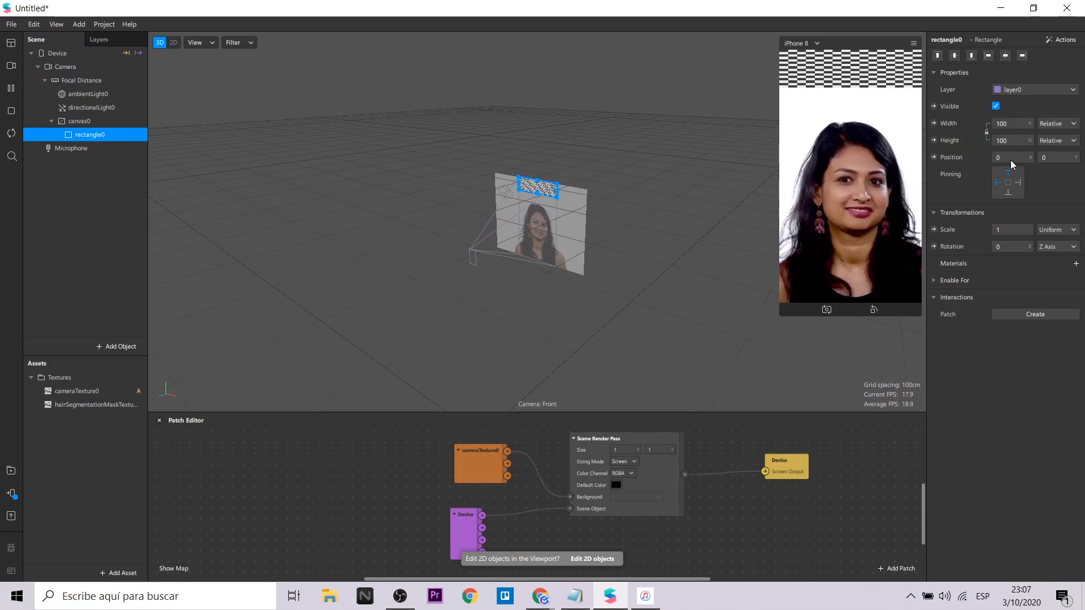
Step: Create a material for the rectangle with the Flat shader type and cameraTexture0 as its diffuse texture
click(1076, 264)
click(95, 393)
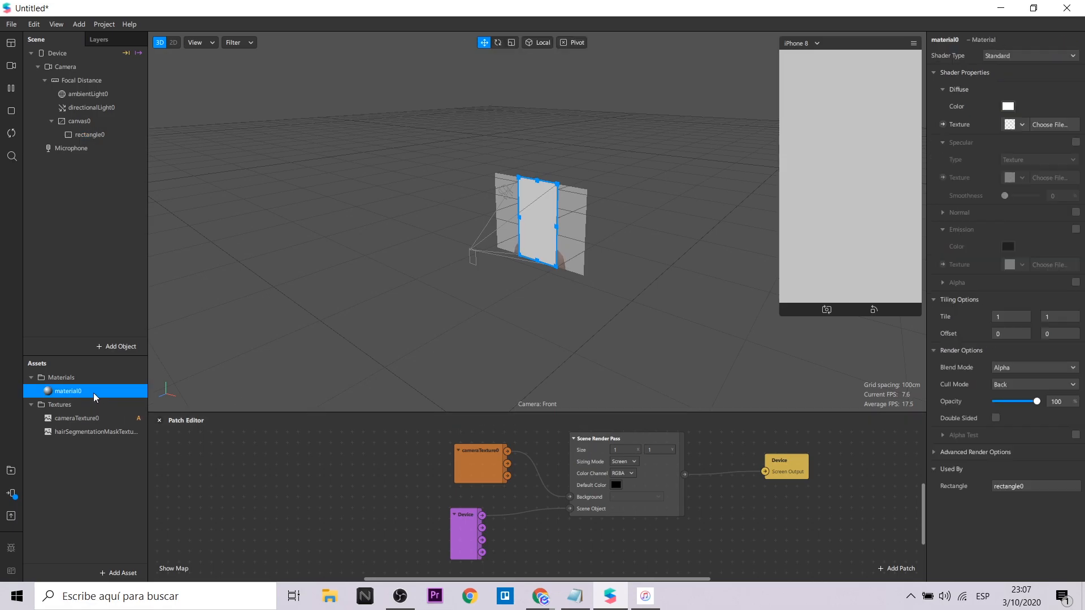
click(995, 60)
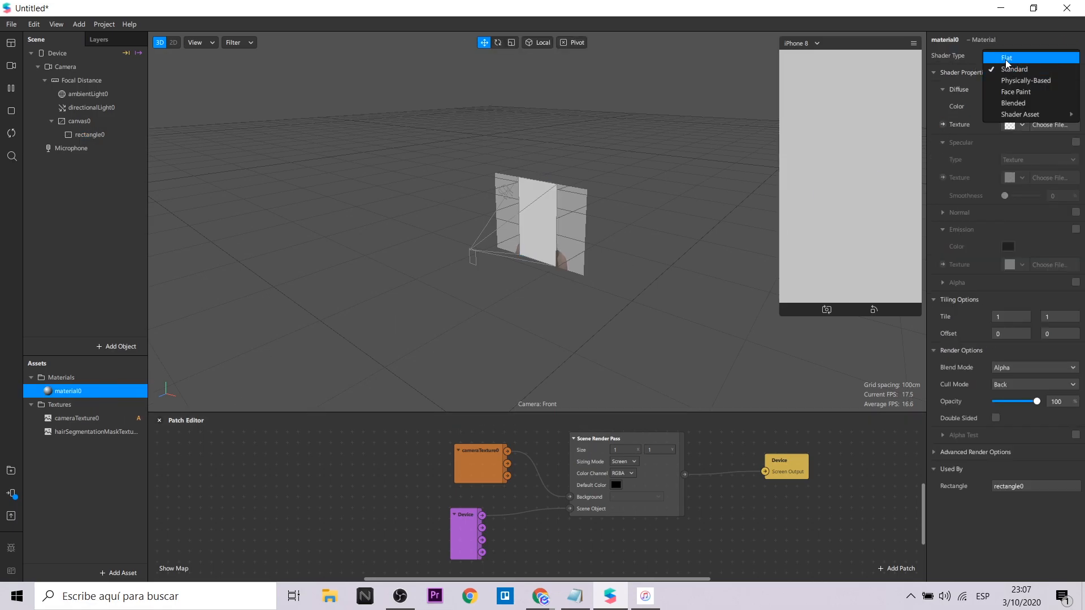
click(1005, 59)
click(1022, 125)
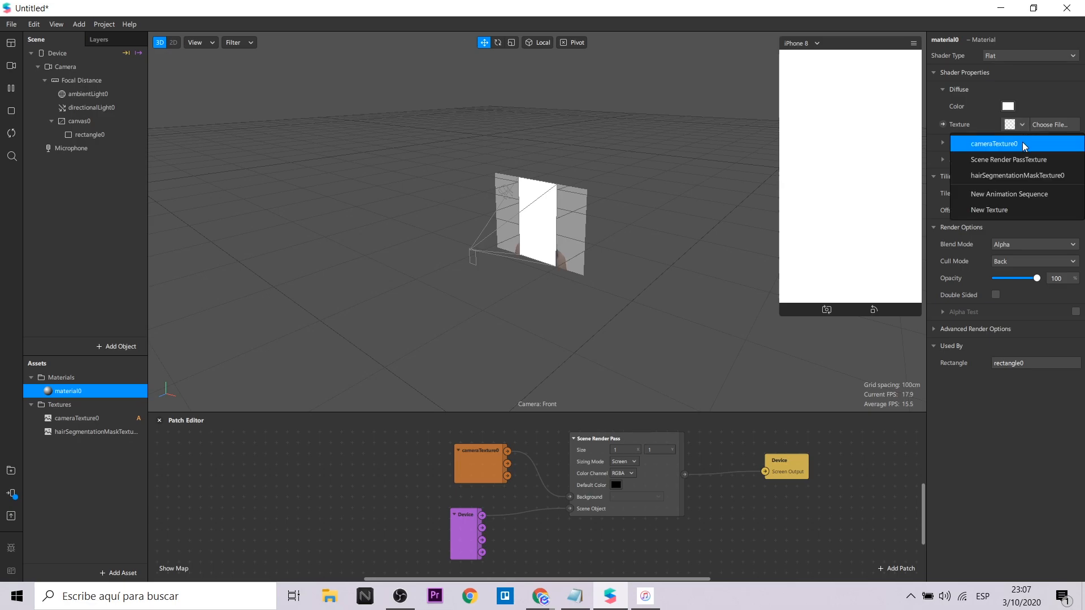
click(1022, 141)
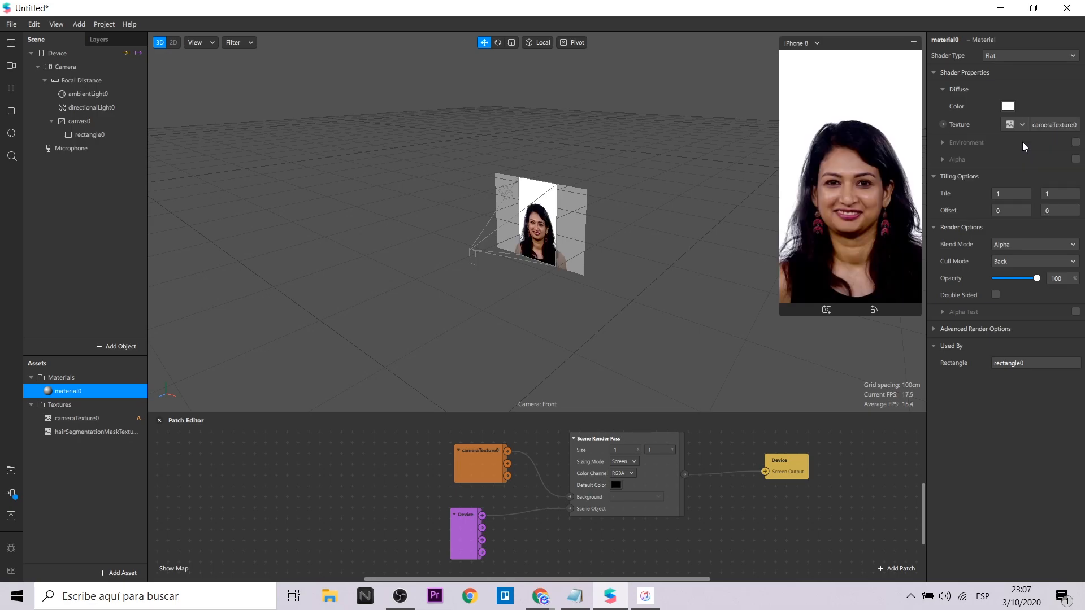
Step: Enable Alpha on the rectangle's material and use hairSegmentationMaskTexture0 as the alpha texture
click(1075, 159)
click(1022, 193)
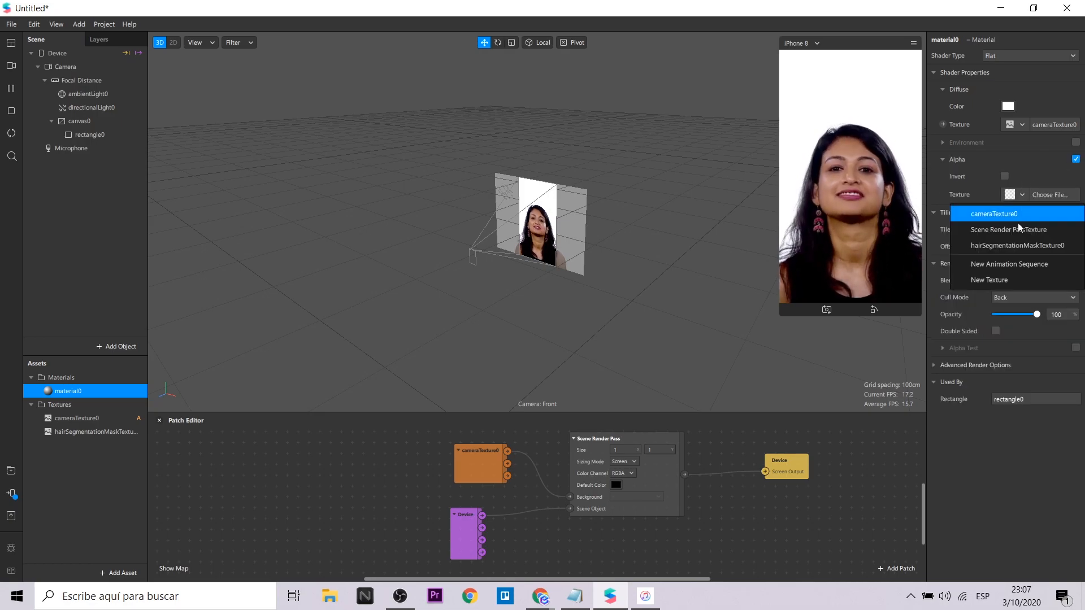
click(1017, 244)
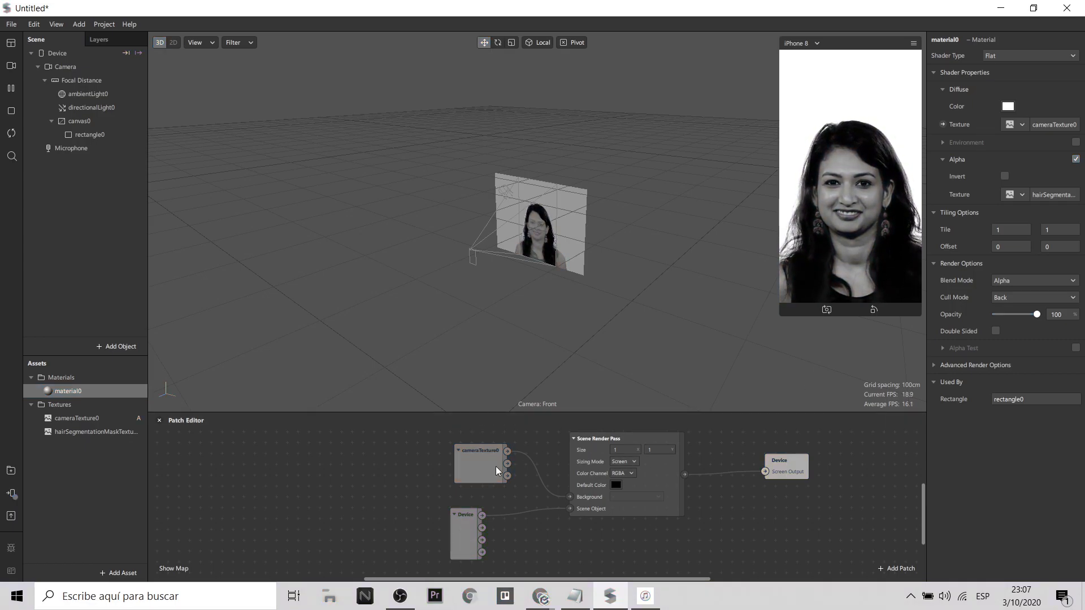
Step: Rearrange the input patches so Device sits above cameraTexture0, and open the patch library in the empty space beside them
drag(464, 528, 442, 570)
click(548, 550)
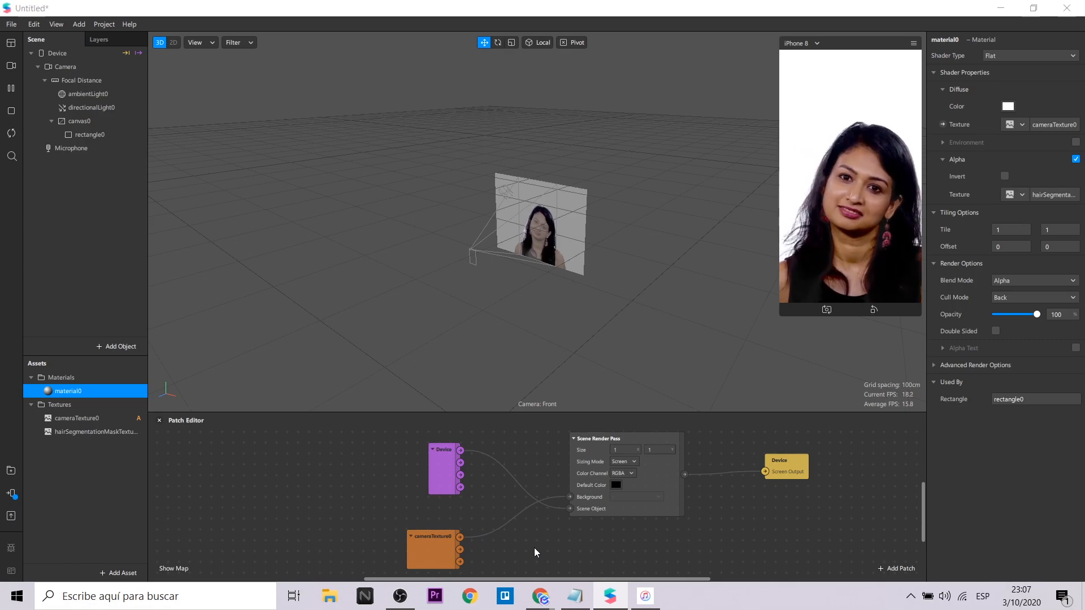
double_click(534, 548)
text(rece)
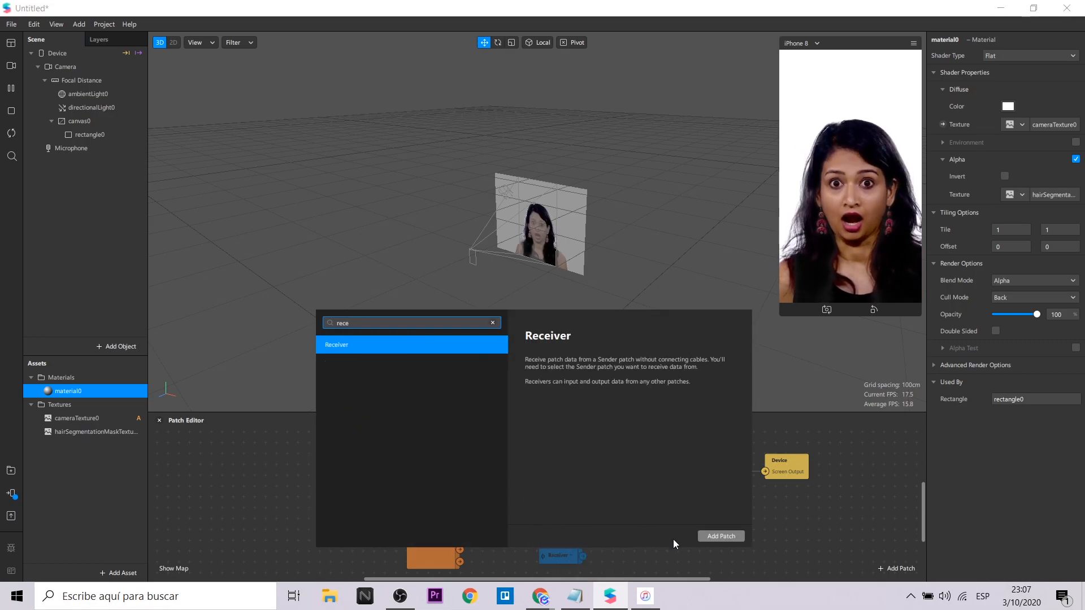
key(BackSpace)
key(BackSpace)
key(BackSpace)
key(BackSpace)
Step: Add a Sender patch and connect the first output of cameraTexture0 to it
text(se)
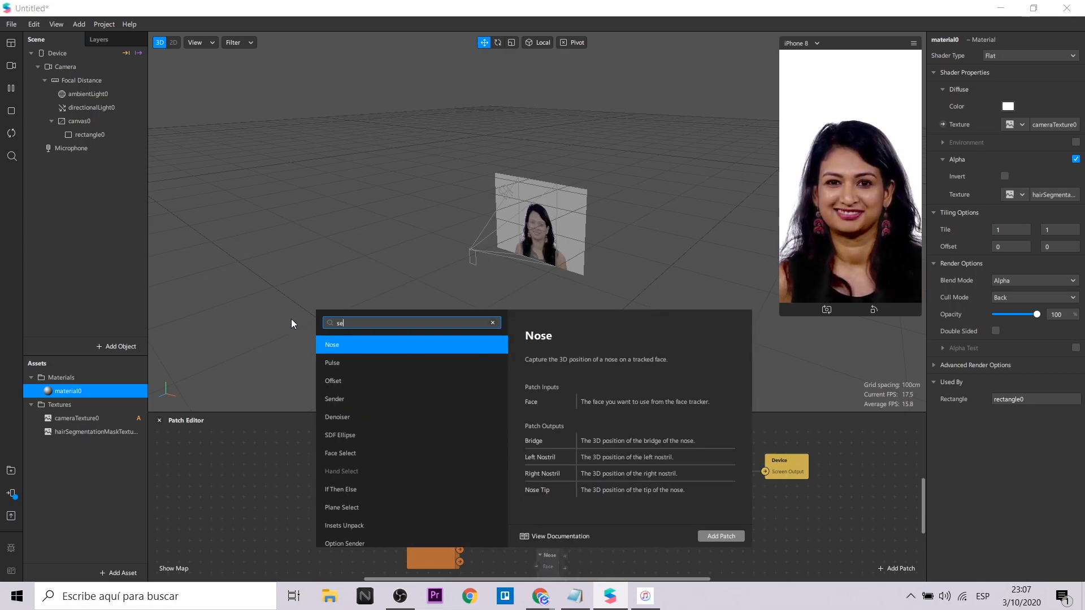
text(nder)
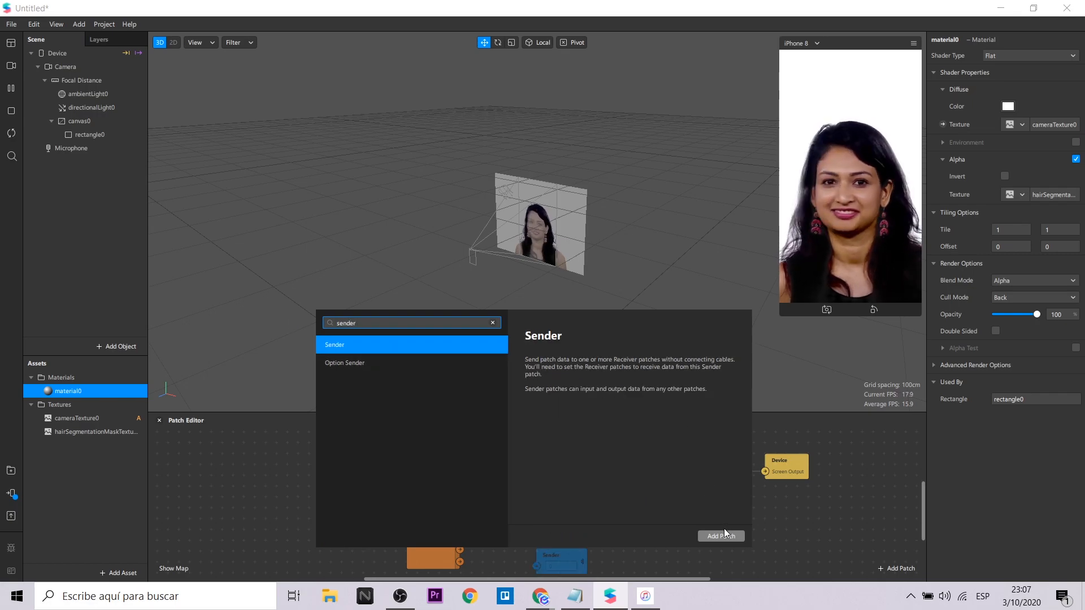
click(705, 538)
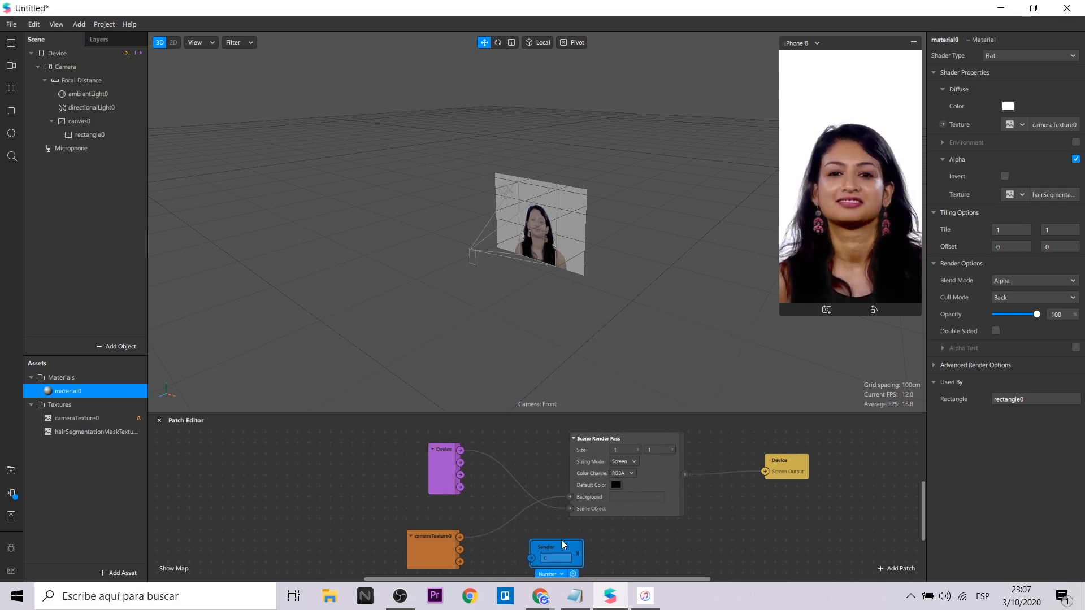
scroll(647, 547, down, 2)
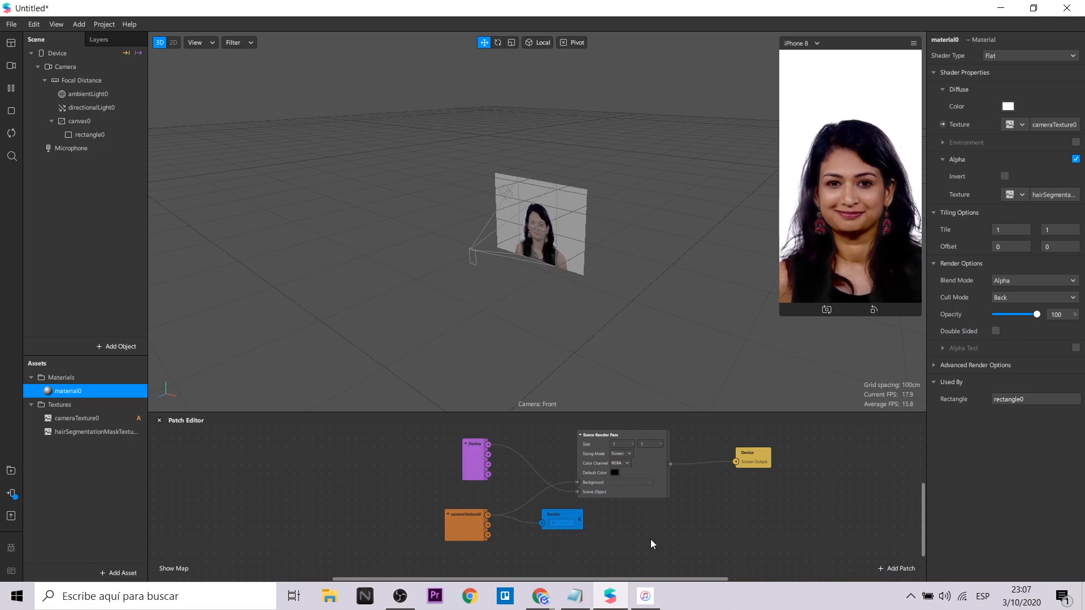
Step: Reposition the Scene Render Pass, Sender and Device output patches to free up room in the graph
drag(629, 436, 610, 427)
drag(570, 514, 587, 514)
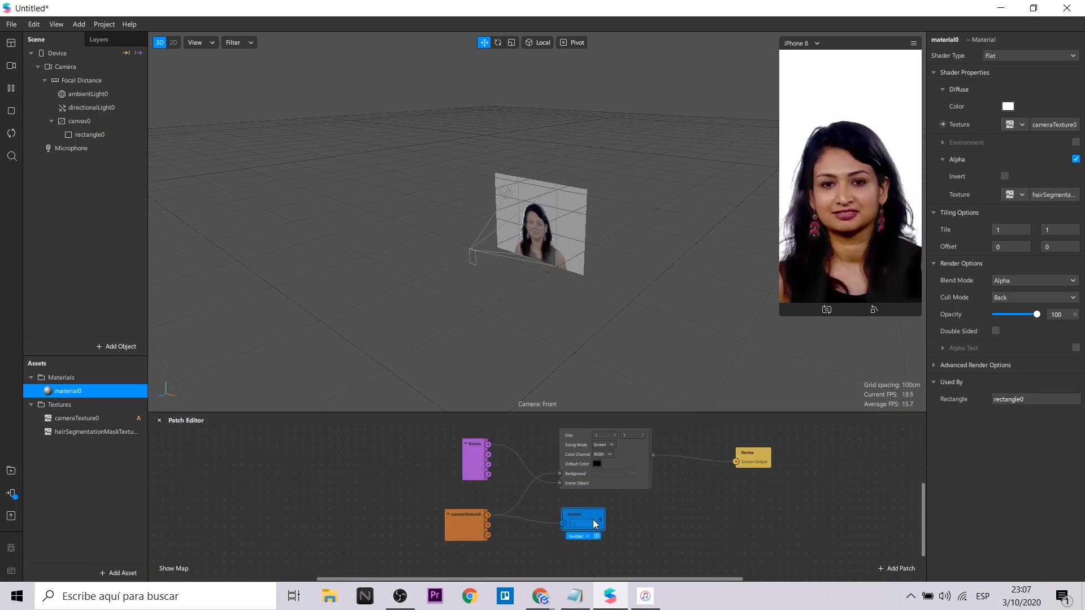
drag(752, 453, 698, 444)
Step: Add a Shader Render Pass patch in the empty area below the Device output patch
click(735, 520)
scroll(751, 525, down, 1)
right_click(751, 524)
text(sha)
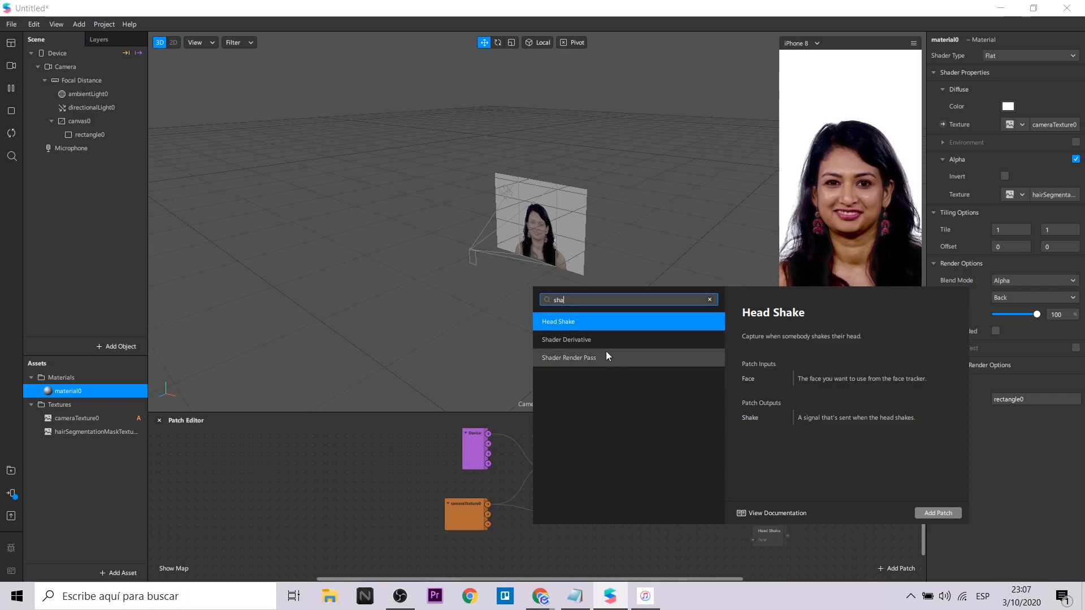
click(607, 355)
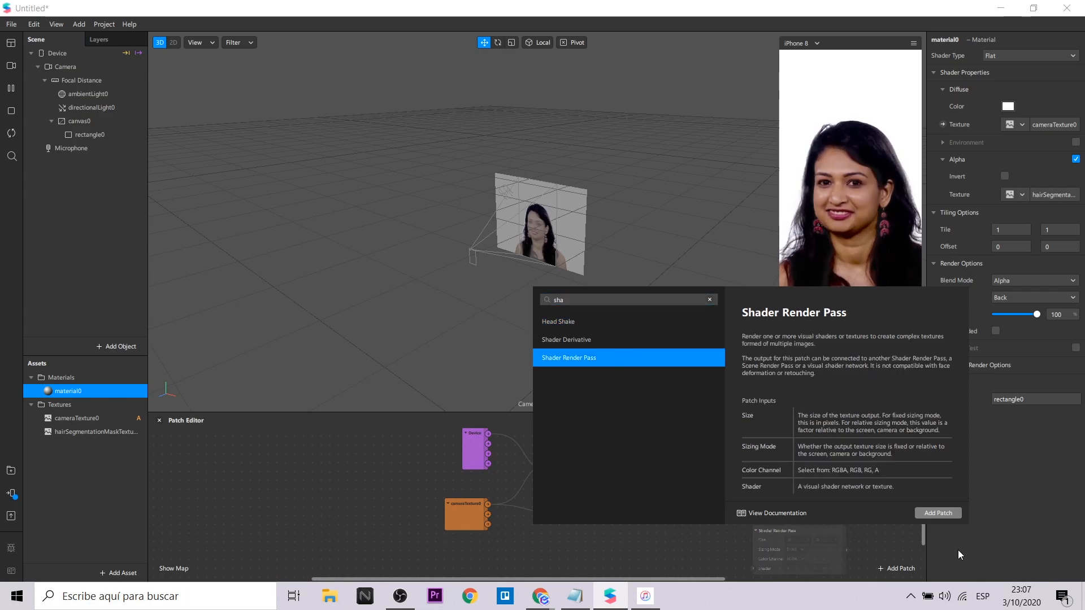
click(926, 513)
Step: Add a Delay Frame patch beside the Shader Render Pass
click(747, 521)
right_click(817, 528)
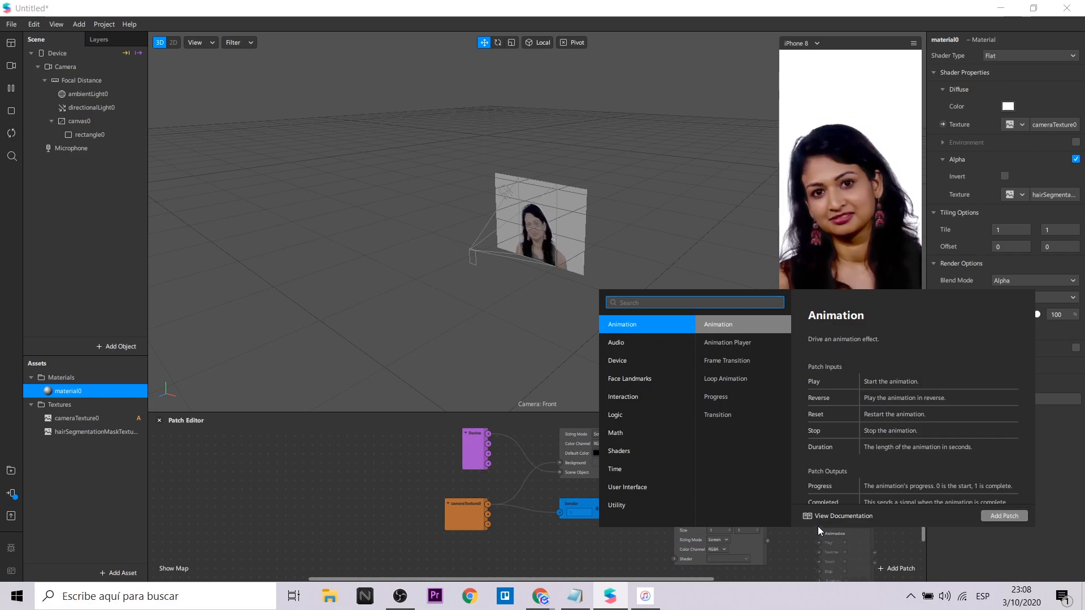
text(del)
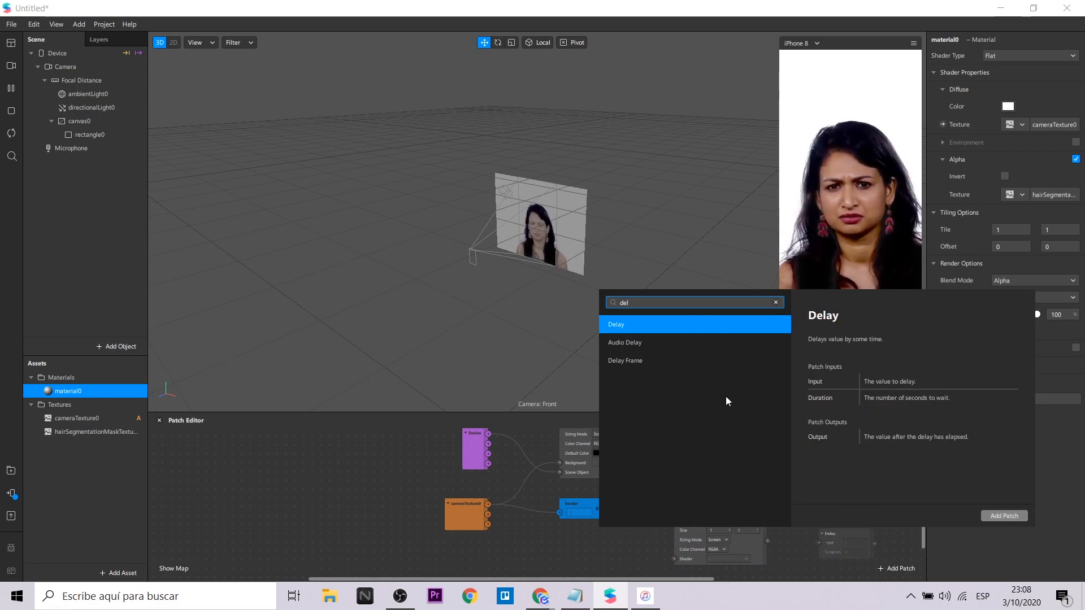
click(684, 367)
click(991, 515)
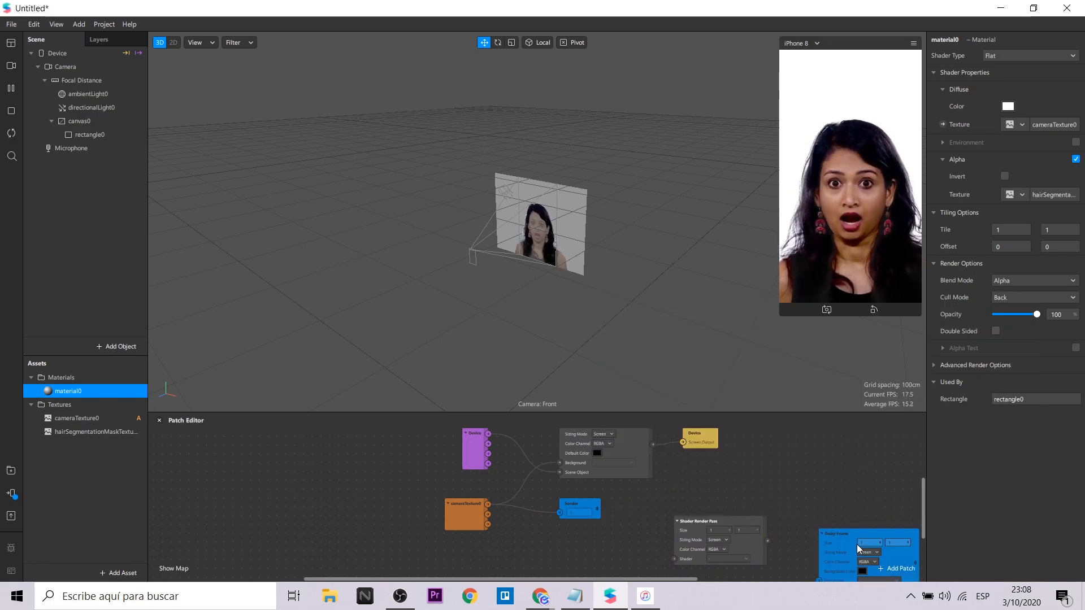
Step: Connect the Shader Render Pass texture to the Delay Frame's Render Pass input and cameraTexture0 to its First Frame input
drag(857, 545, 831, 474)
drag(760, 543, 804, 534)
mouse_move(711, 528)
mouse_down()
mouse_move(703, 542)
mouse_move(715, 531)
mouse_up()
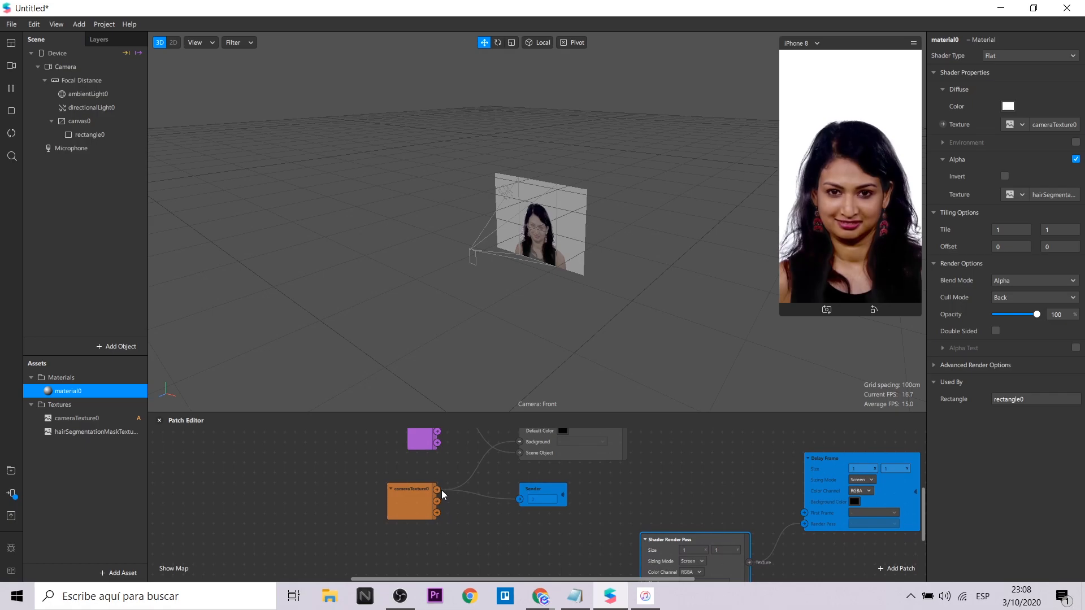
drag(794, 514, 805, 514)
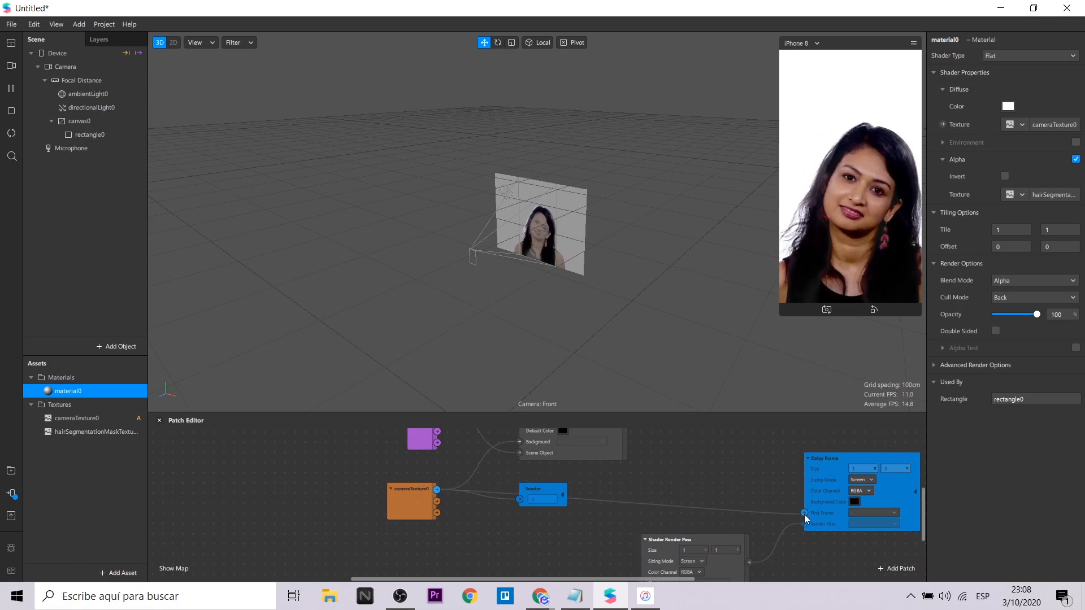
scroll(798, 524, down, 2)
scroll(796, 534, down, 1)
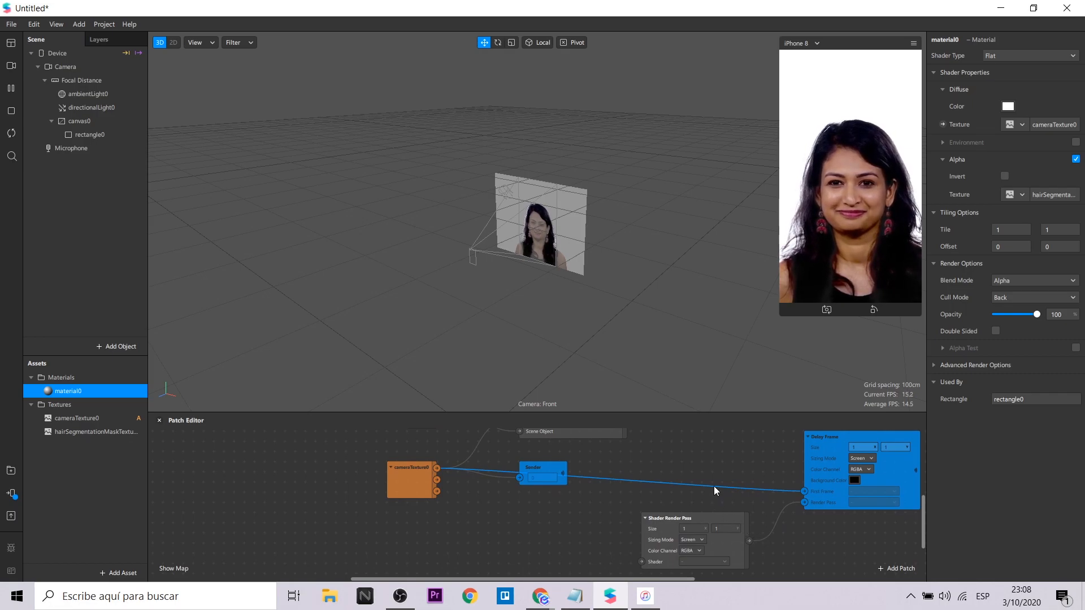
Step: Create a patch for material0's diffuse texture, connect the Shader Render Pass output to it, and shift the Shader Render Pass slightly
click(943, 125)
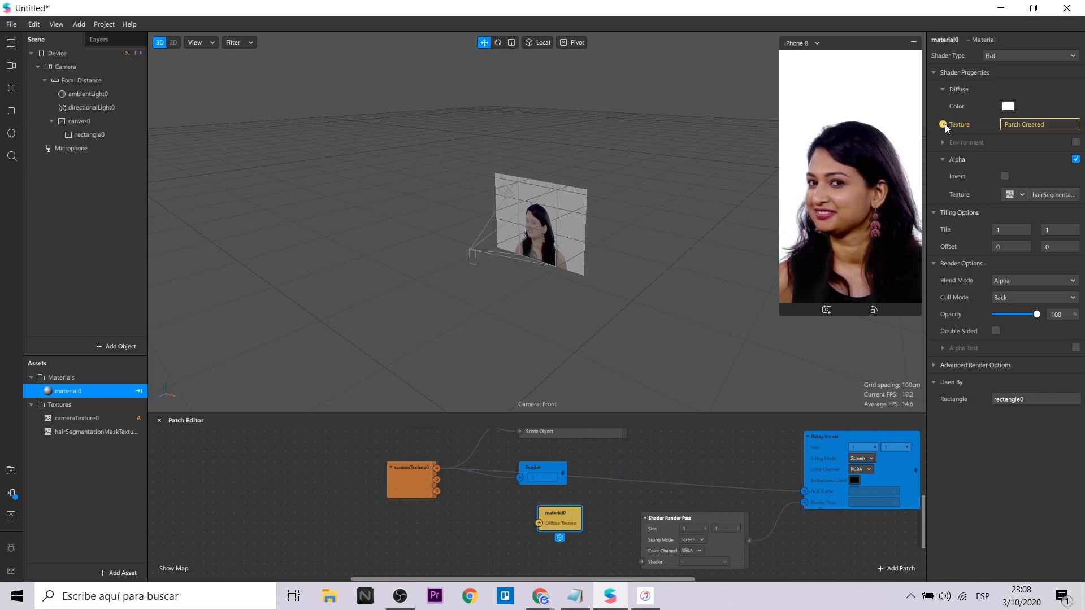
drag(551, 513, 777, 557)
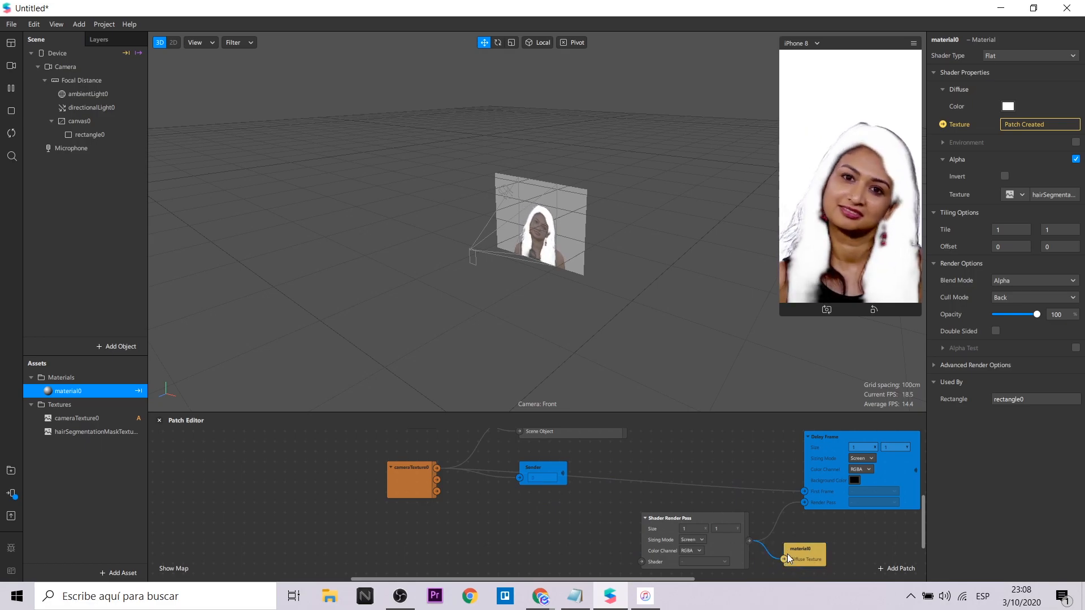
scroll(558, 539, down, 1)
drag(671, 511, 651, 520)
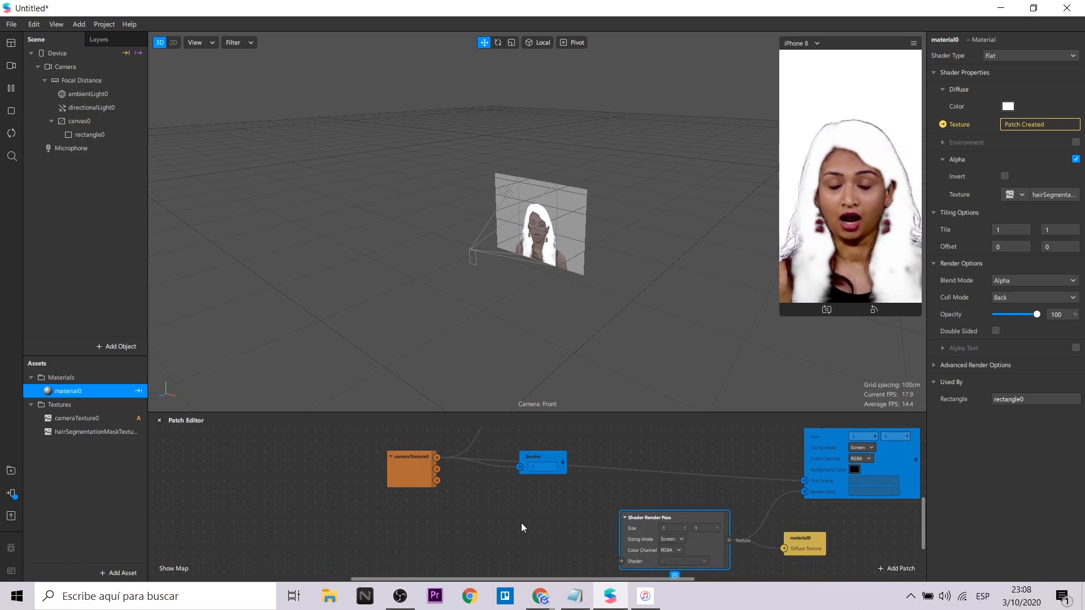
Step: Add two Receiver patches in the empty area below the cameraTexture0 patch
scroll(402, 527, down, 3)
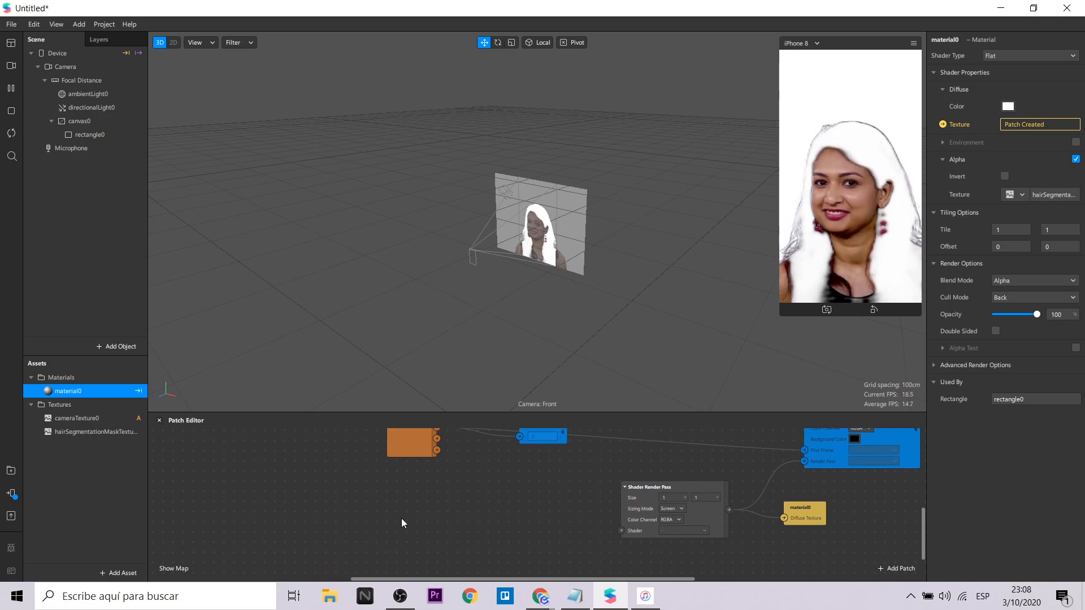
double_click(400, 517)
text(rece)
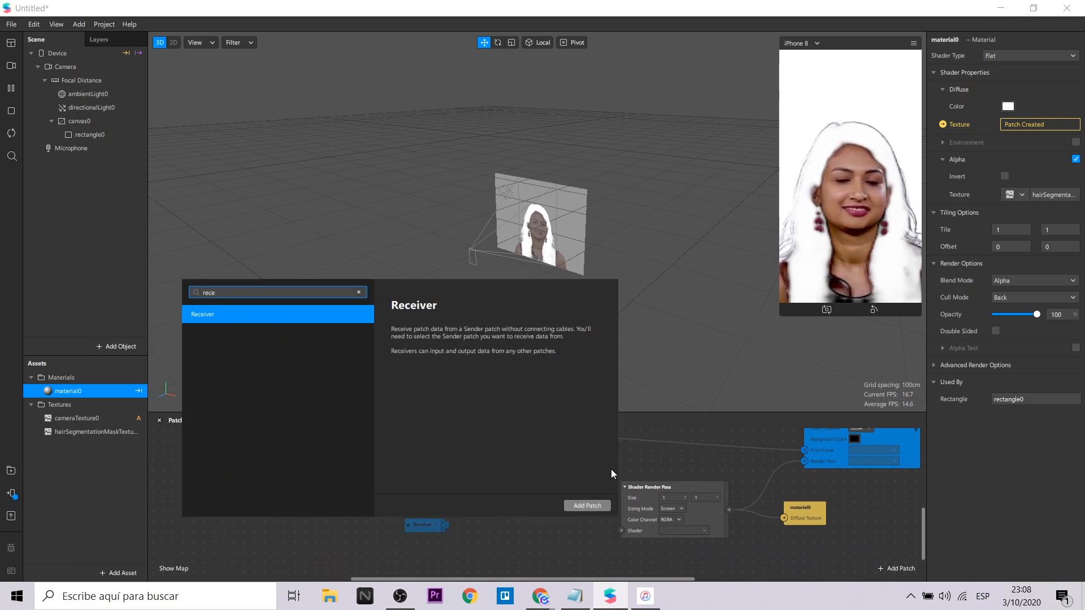
click(588, 506)
key(ctrl+d)
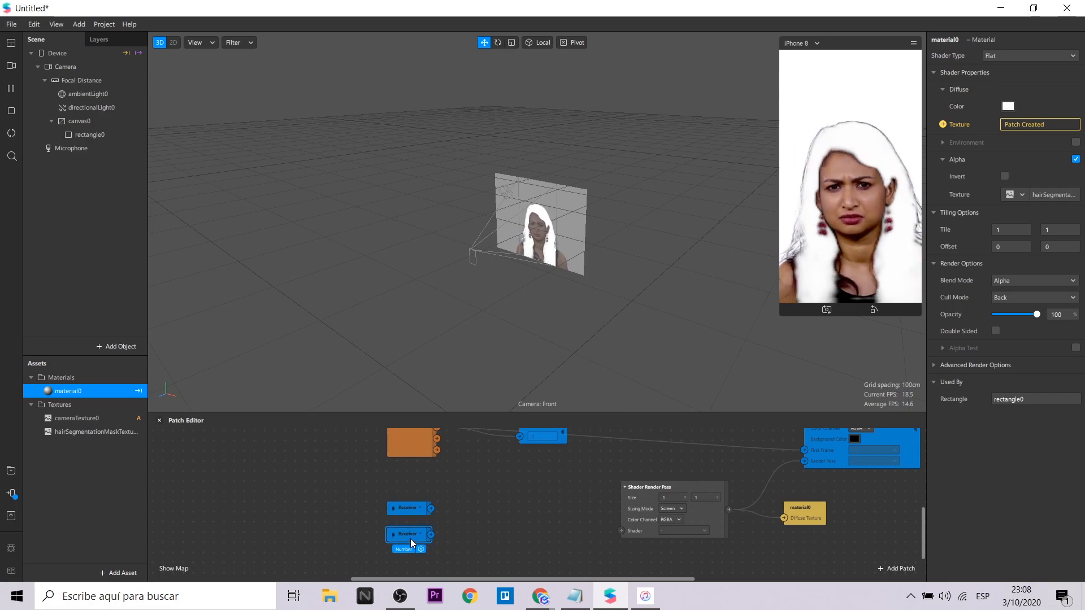
Step: Set the upper Receiver's source to Sender and the lower one's to Delay Frame
click(421, 508)
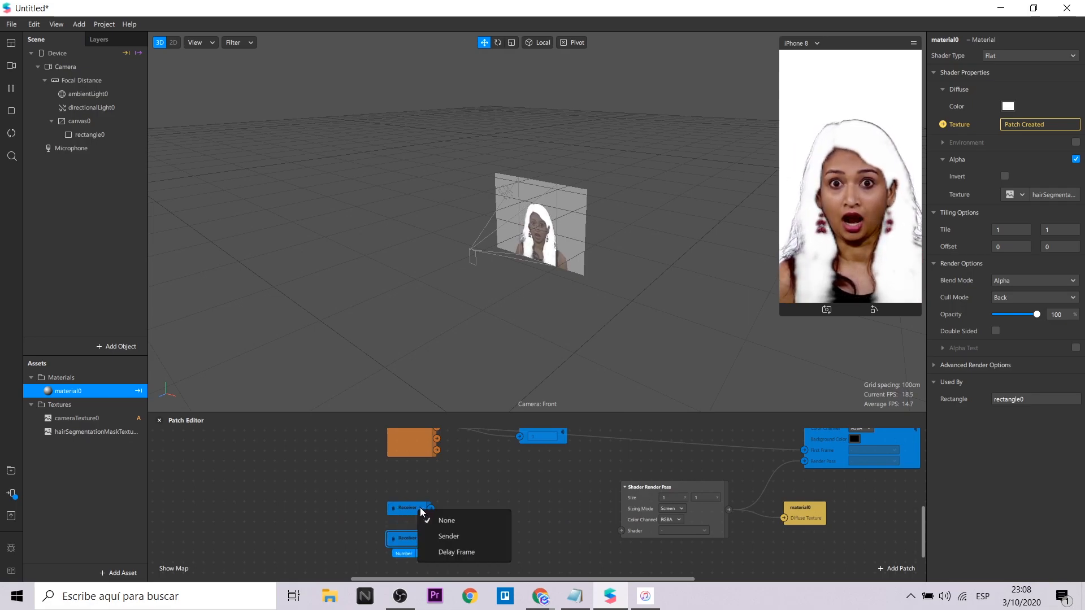
click(447, 533)
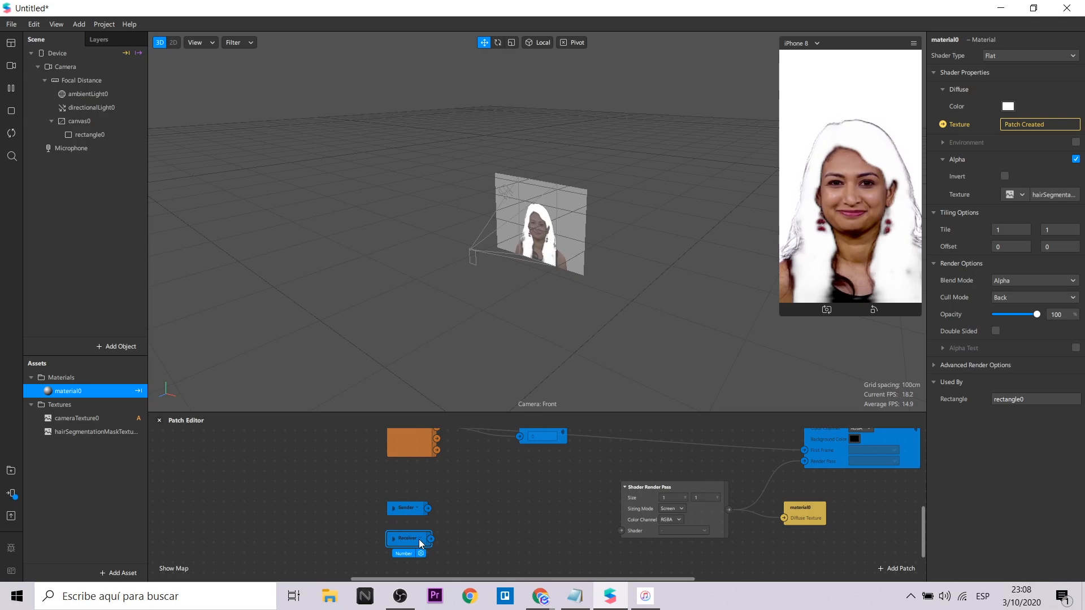
click(418, 539)
click(447, 568)
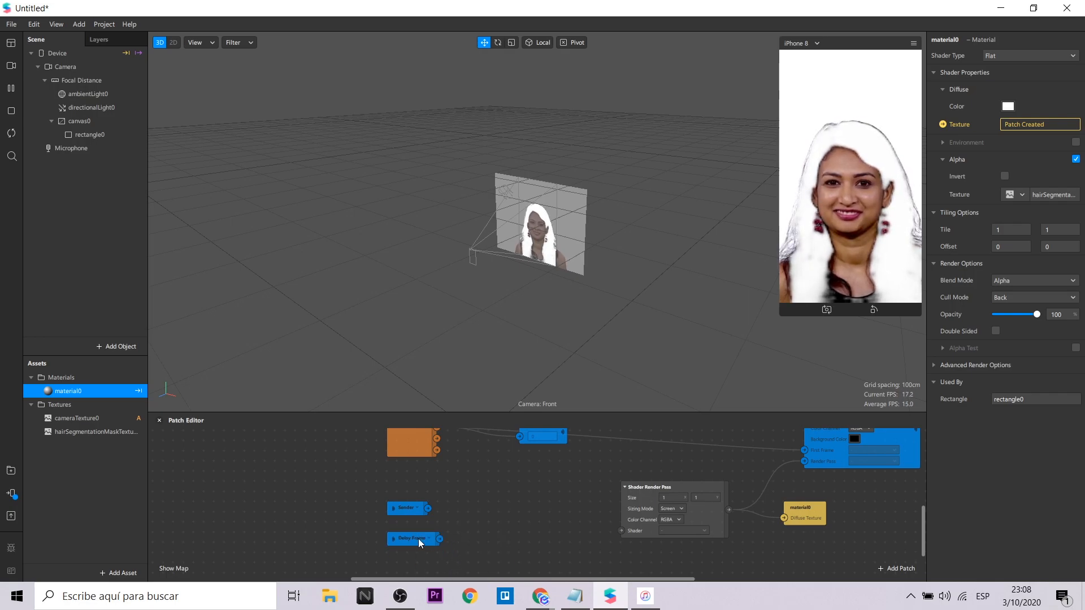
Step: Add a Mix patch, connect the Sender and Delay Frame receivers to its two value inputs, and set its Alpha to 0.95
double_click(476, 524)
text(mix)
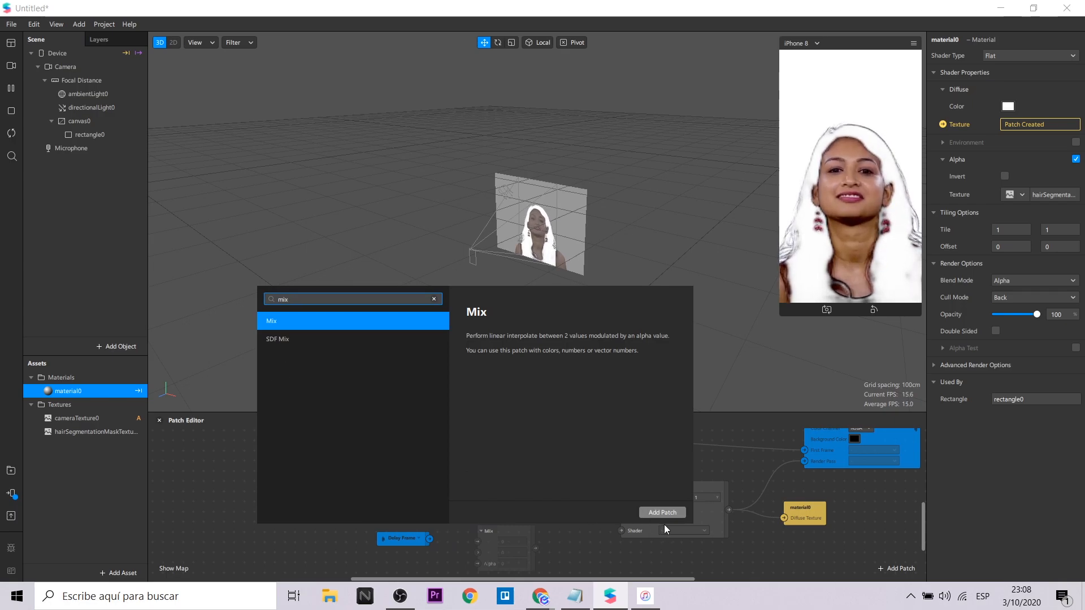
key(Return)
drag(496, 530, 469, 527)
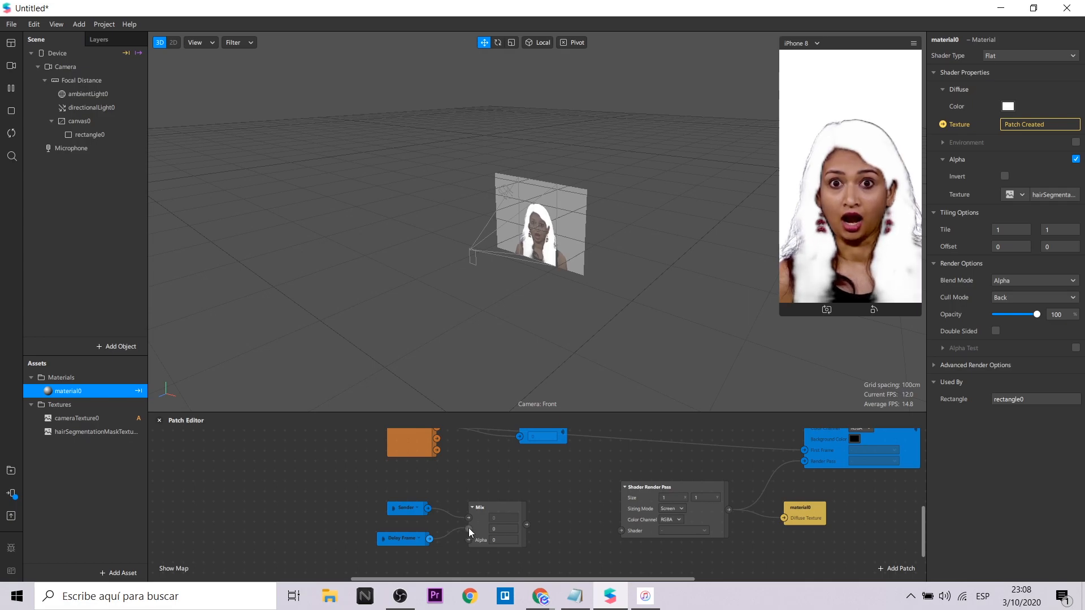
click(506, 541)
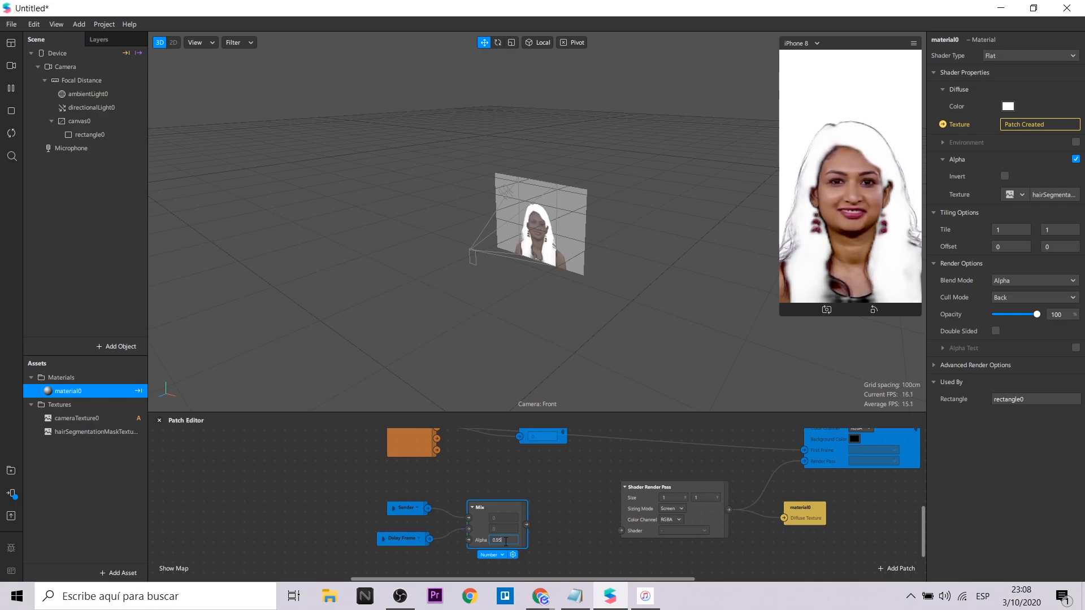
Step: Move the two receivers and the Mix patch away from the Shader Render Pass to free up space between them
drag(496, 504, 485, 505)
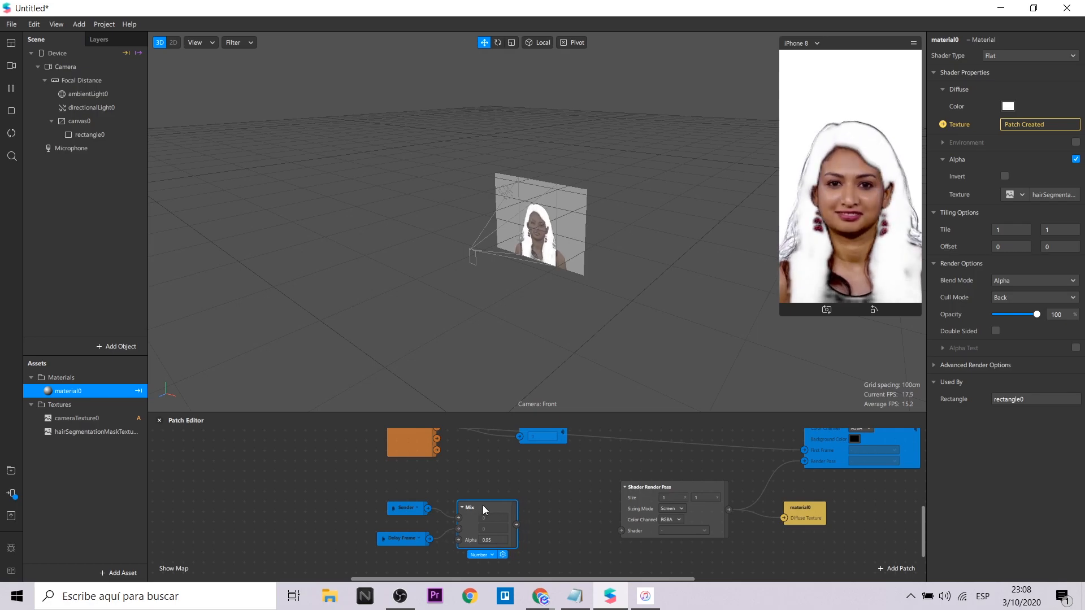
drag(289, 493, 553, 568)
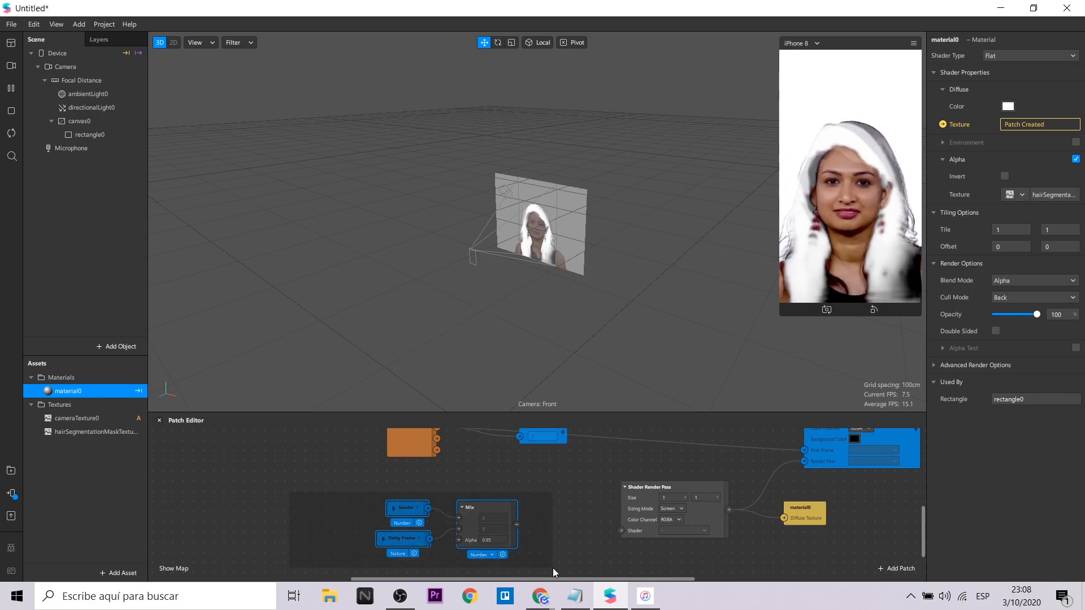
drag(483, 503, 410, 506)
click(500, 499)
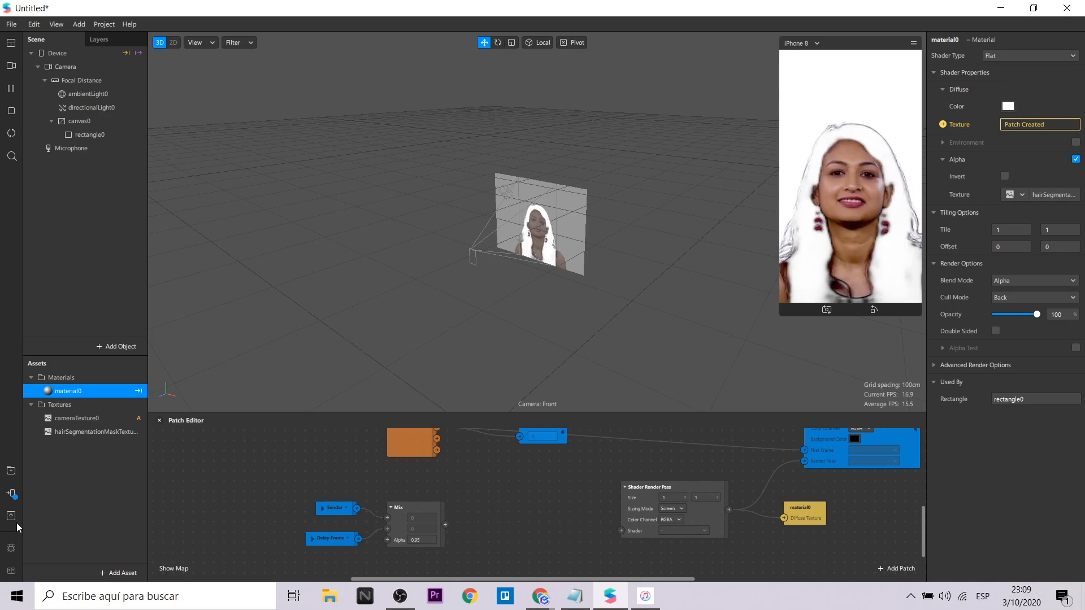
Step: Import the free Sobel Filter patch asset from the AR Library's Patch Assets and close the library
click(11, 471)
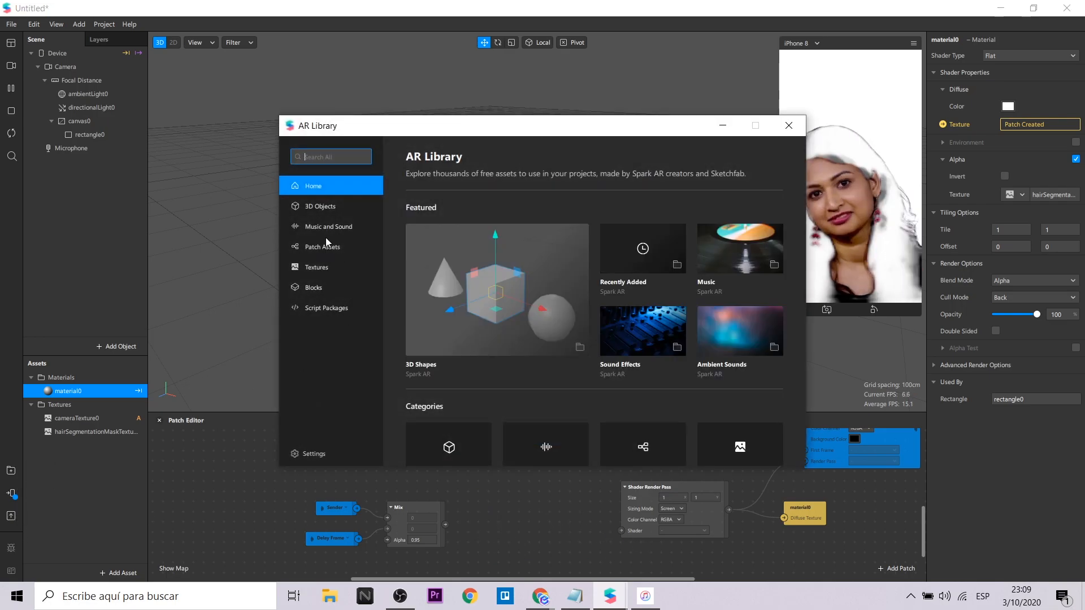
click(321, 246)
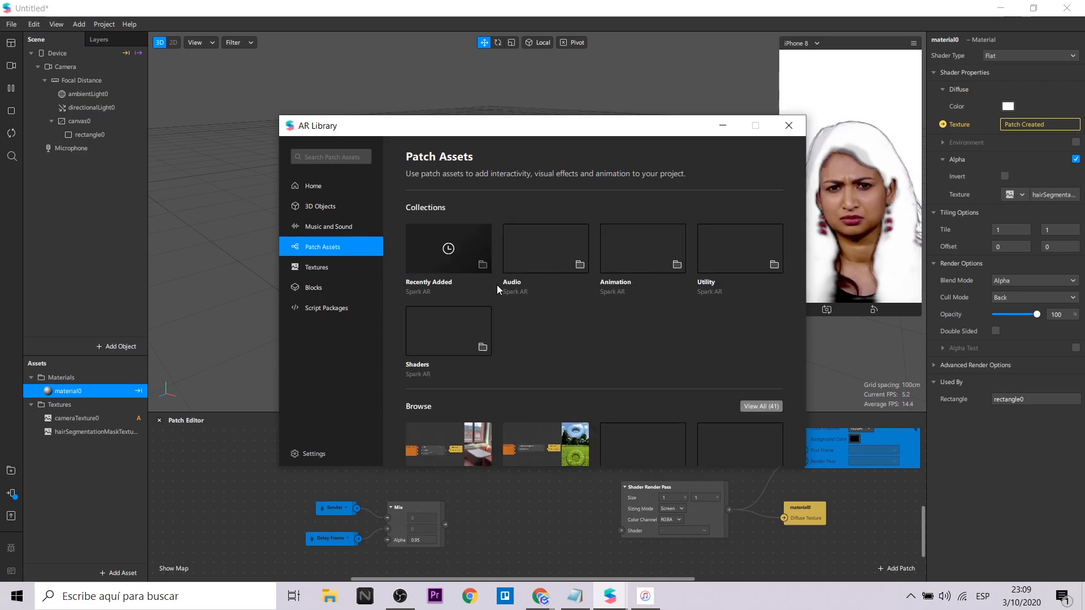
click(767, 407)
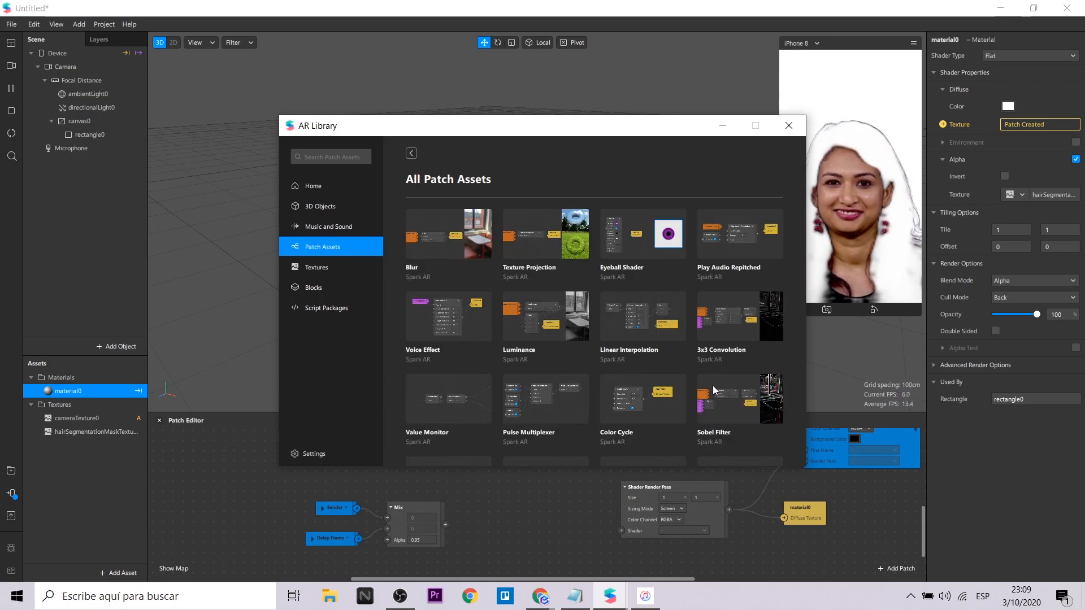
scroll(711, 383, down, 5)
click(738, 334)
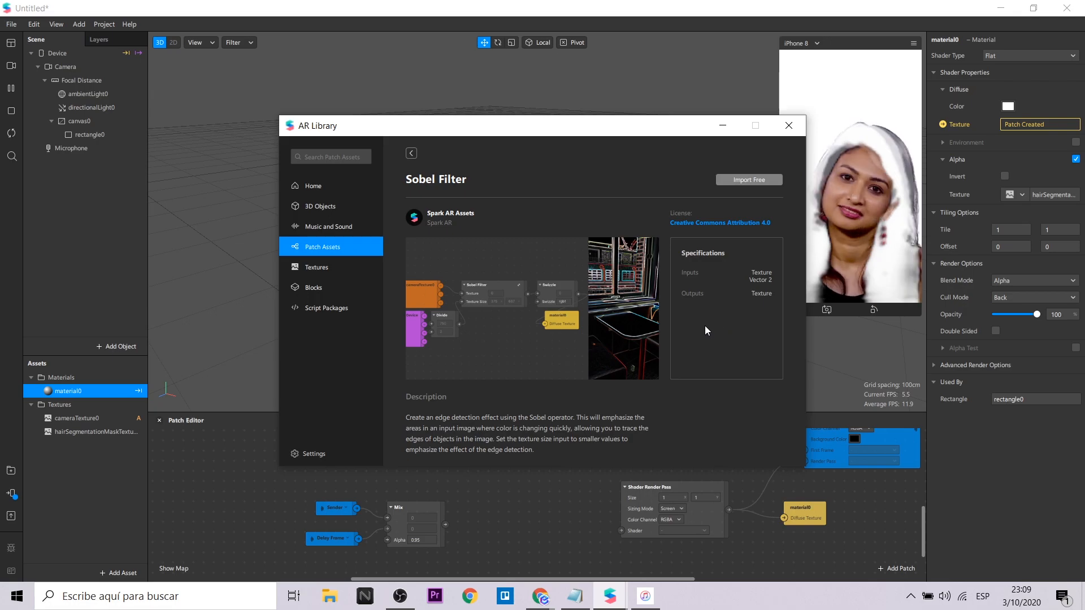
click(739, 180)
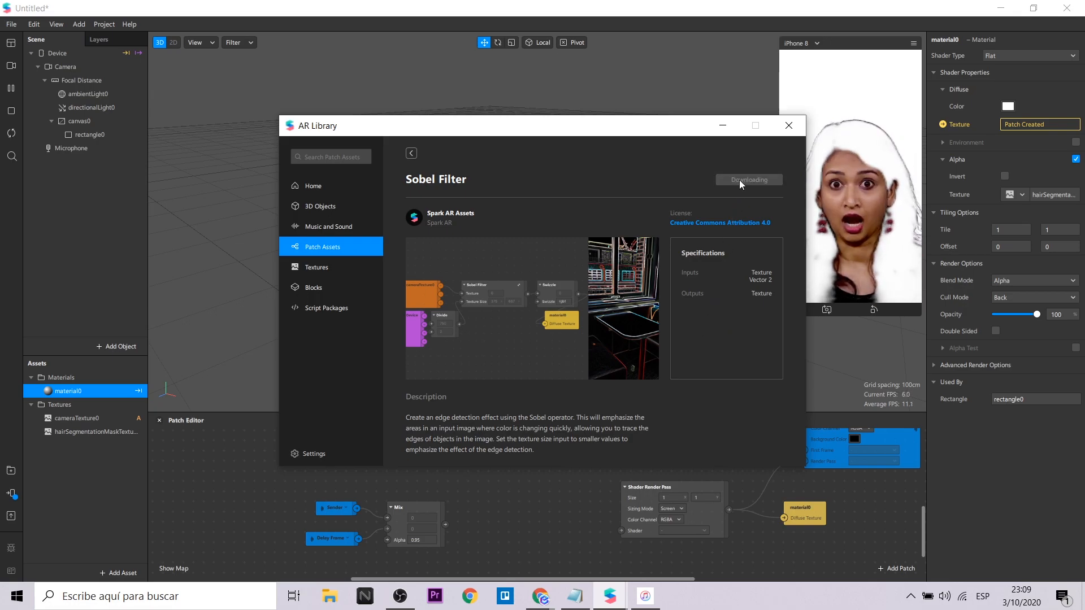
click(788, 128)
Step: Make more room beside the Mix patch, place the Sobel Filter patch there, and connect the Mix output to its Texture input
drag(461, 490, 333, 547)
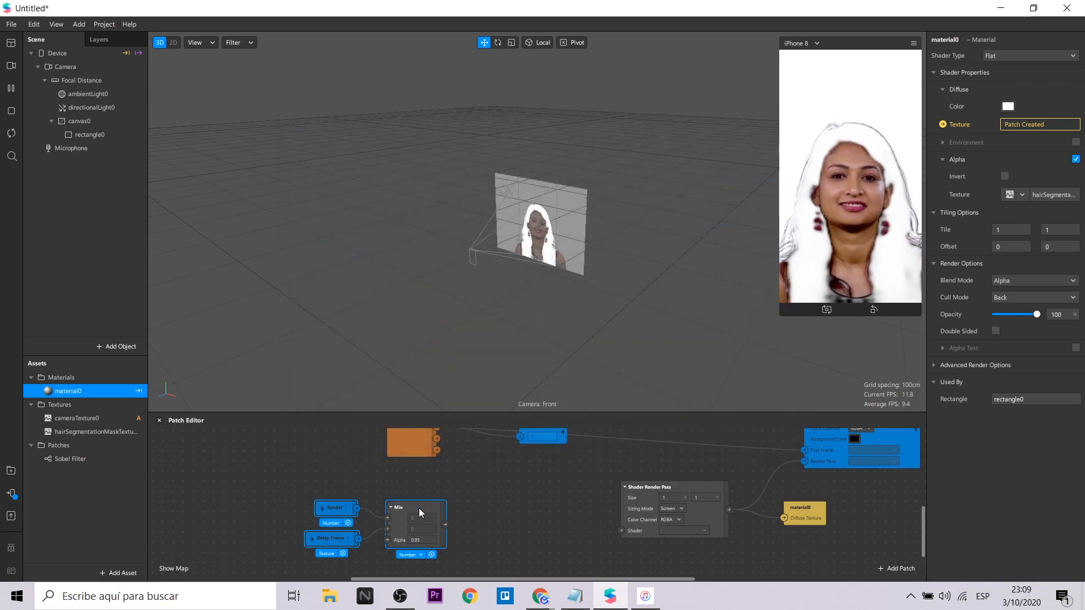
drag(418, 508, 367, 508)
mouse_move(74, 460)
mouse_down()
mouse_move(473, 509)
mouse_move(429, 515)
mouse_up()
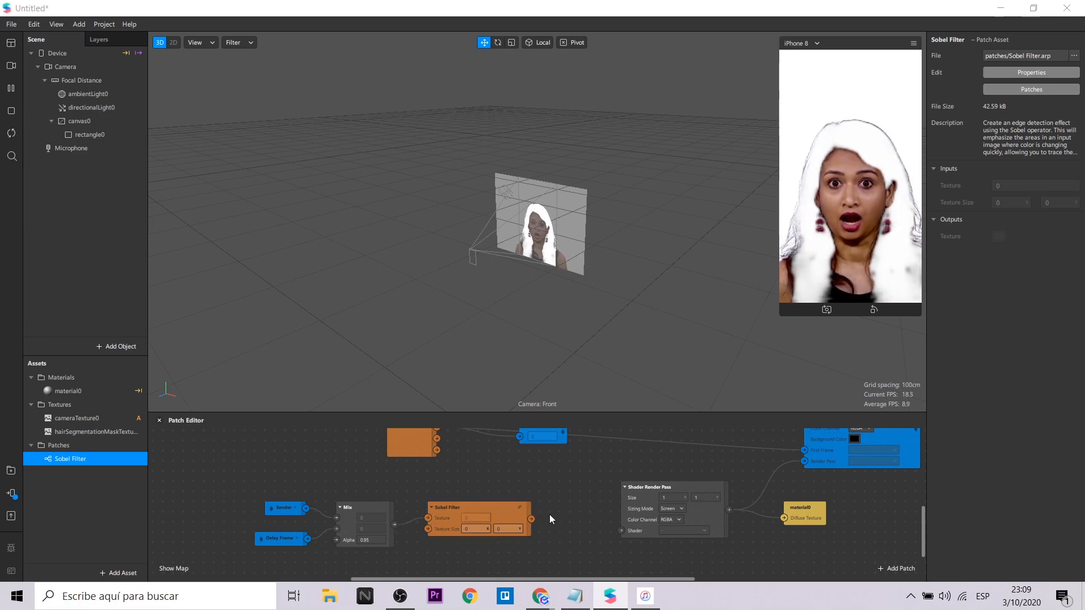
Step: Add a Swizzle patch after the Sobel Filter and connect the Sobel Filter output to its Value input
double_click(549, 514)
text(sw)
click(356, 329)
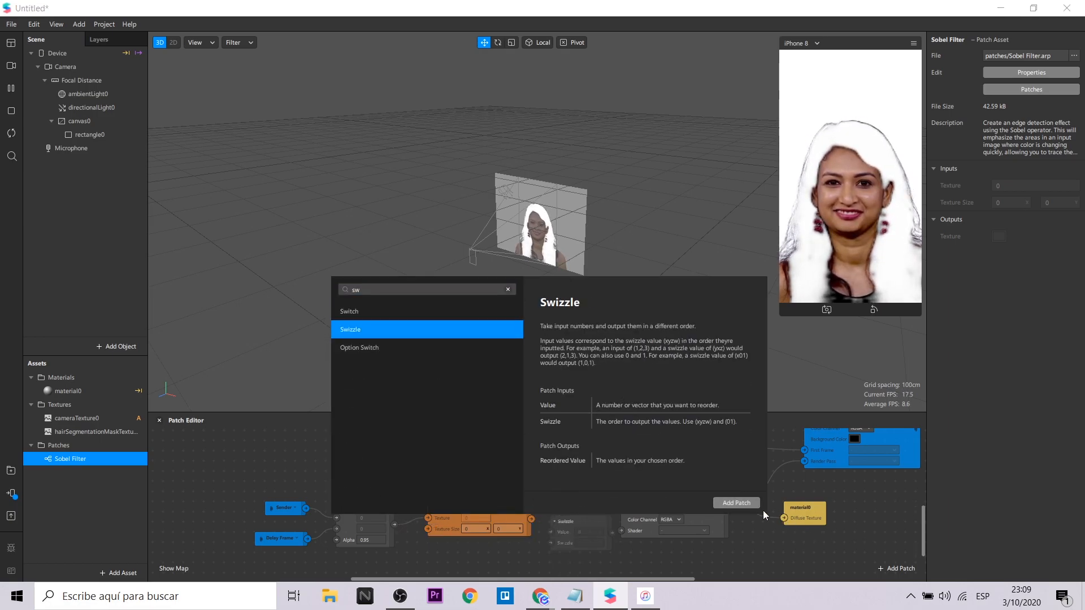
click(736, 503)
drag(531, 519, 551, 532)
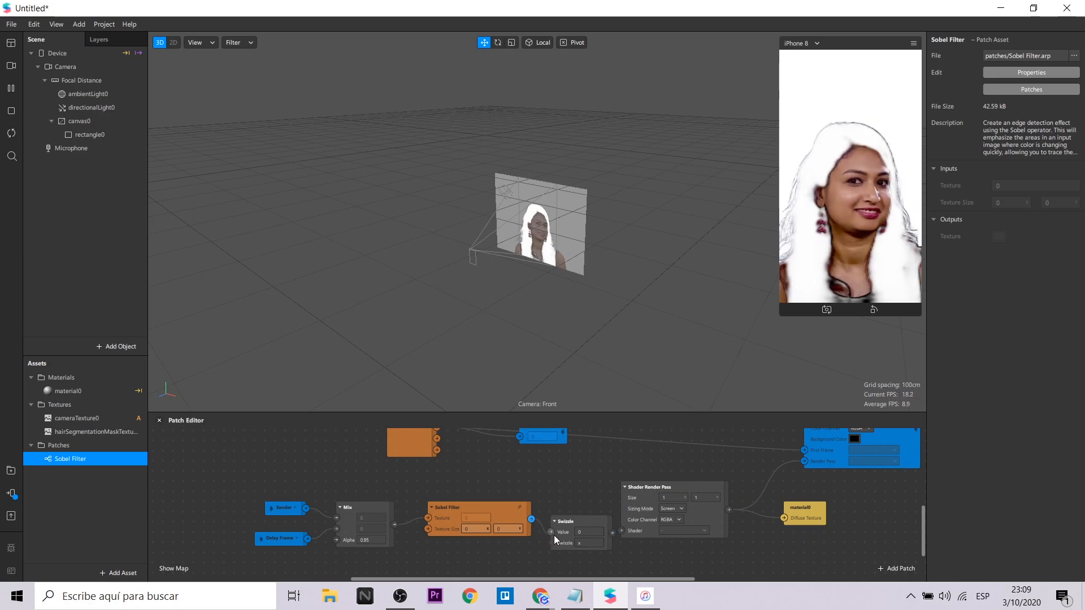
Step: Connect the Swizzle output to the Shader Render Pass's Shader input and set the swizzle order to rgb1
drag(622, 533, 585, 503)
drag(503, 512, 484, 511)
click(591, 518)
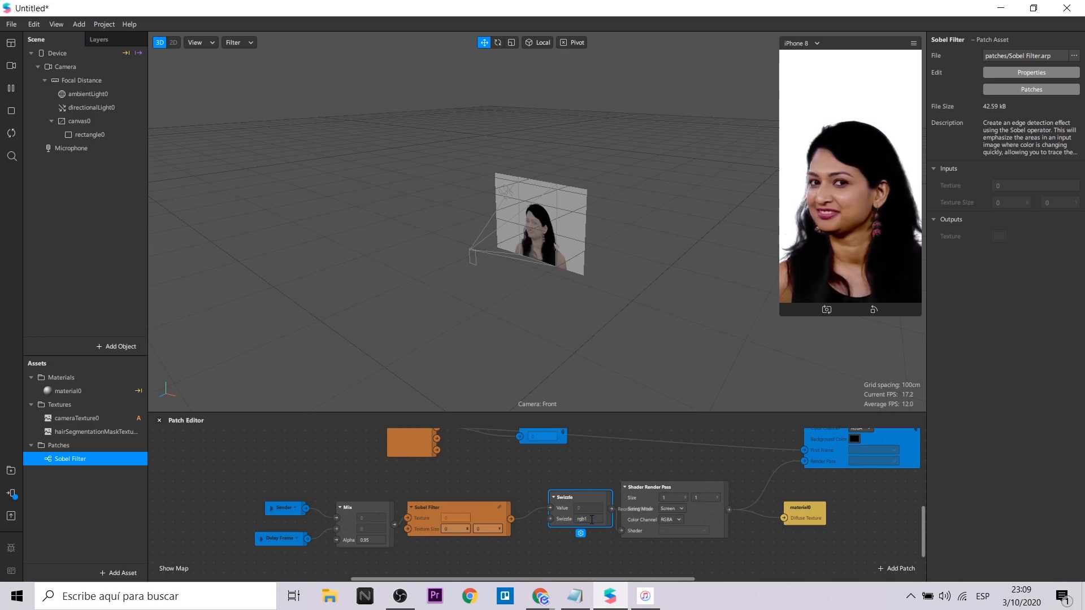
Step: Spread out the patch chain by shifting the Swizzle patch and the receiver and Mix group
drag(572, 510, 561, 510)
scroll(219, 473, down, 2)
drag(186, 486, 330, 549)
drag(308, 500, 280, 499)
click(363, 480)
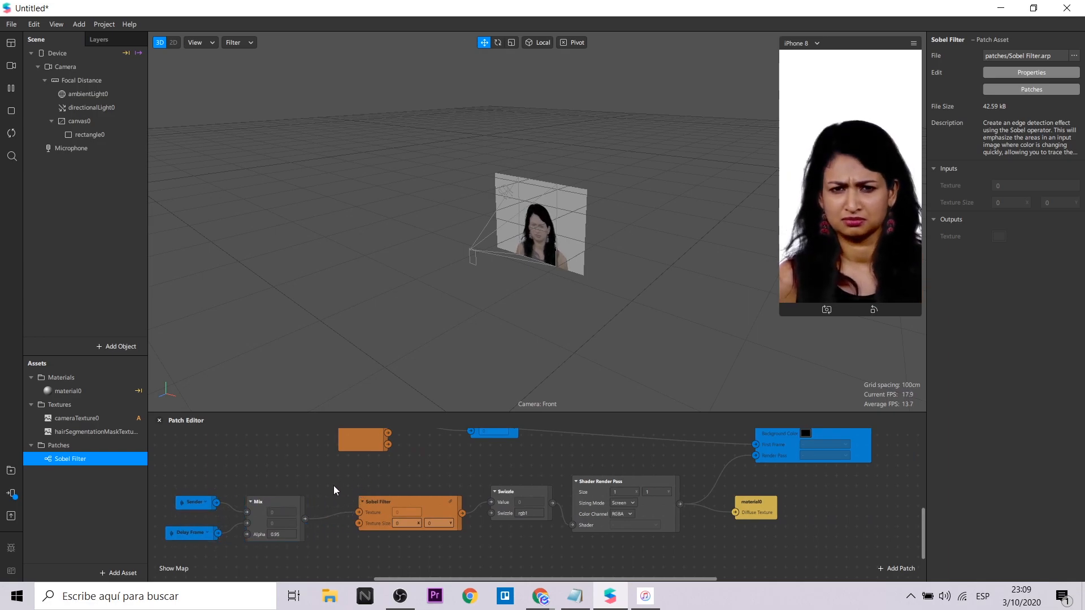
Step: Reposition the purple Device patch and cameraTexture0, and add a Divide patch just below the Device patch
scroll(333, 486, down, 1)
scroll(329, 490, up, 2)
drag(358, 460, 246, 506)
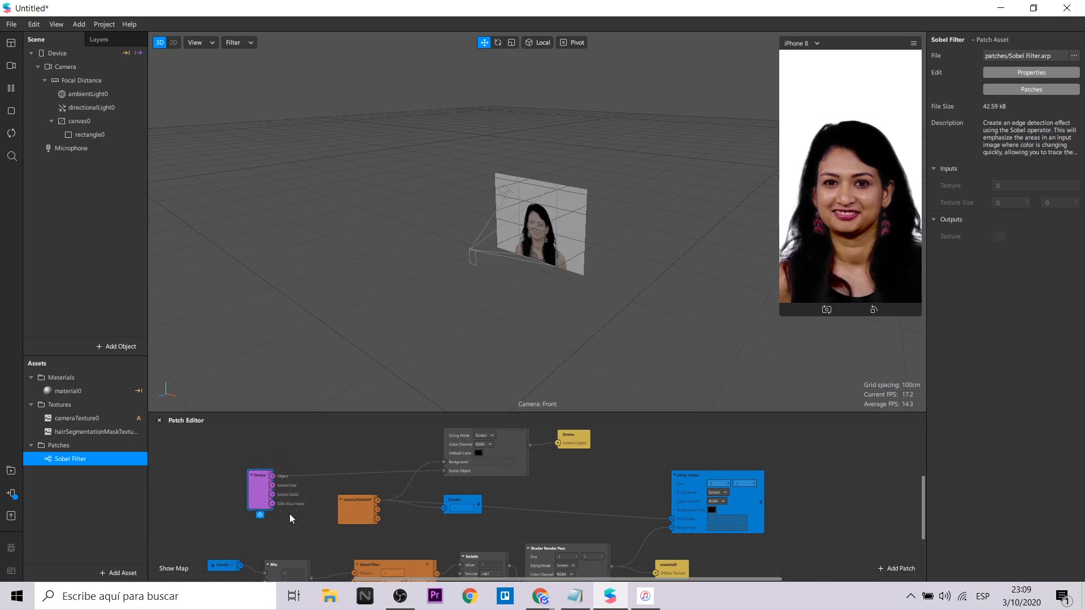
right_click(300, 526)
text(divi)
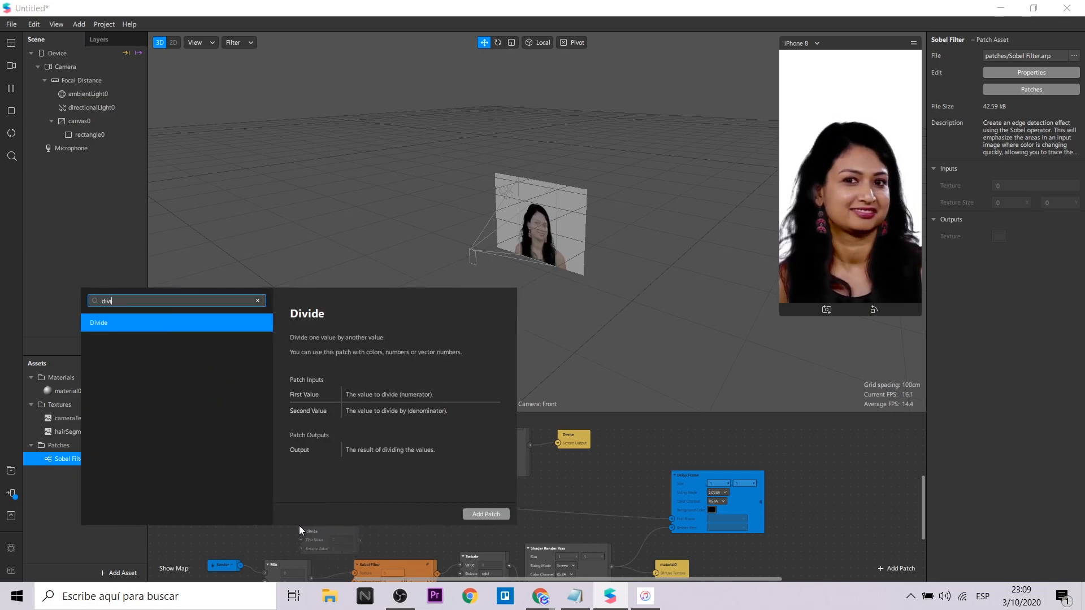
key(Return)
drag(353, 500, 378, 492)
drag(314, 535, 294, 519)
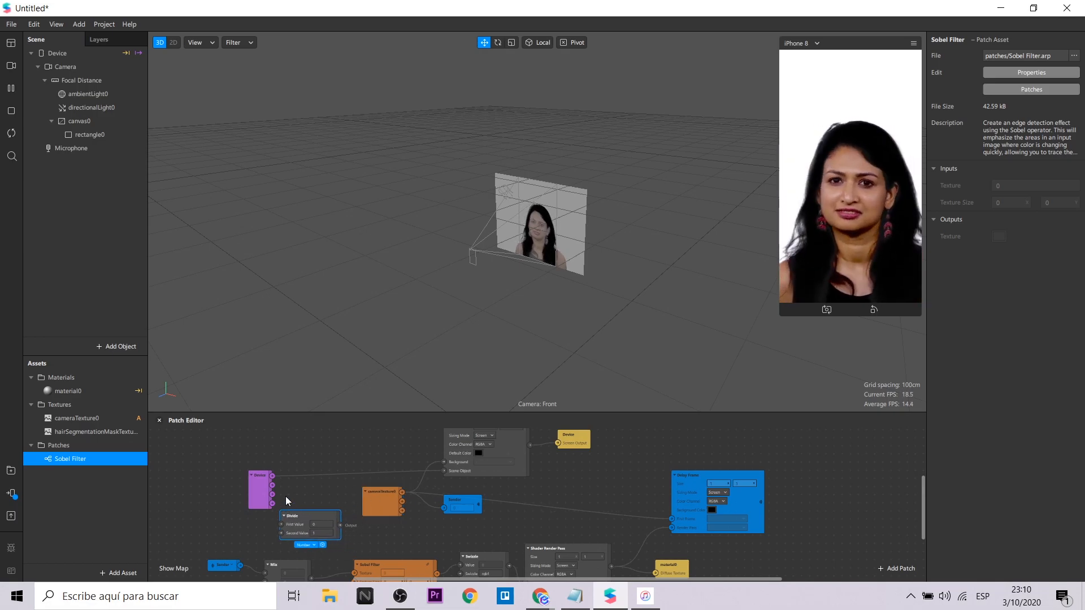
Step: Connect the Device's Screen Size to Divide's First Value and the Divide output to the Sobel Filter's Texture Size
click(272, 486)
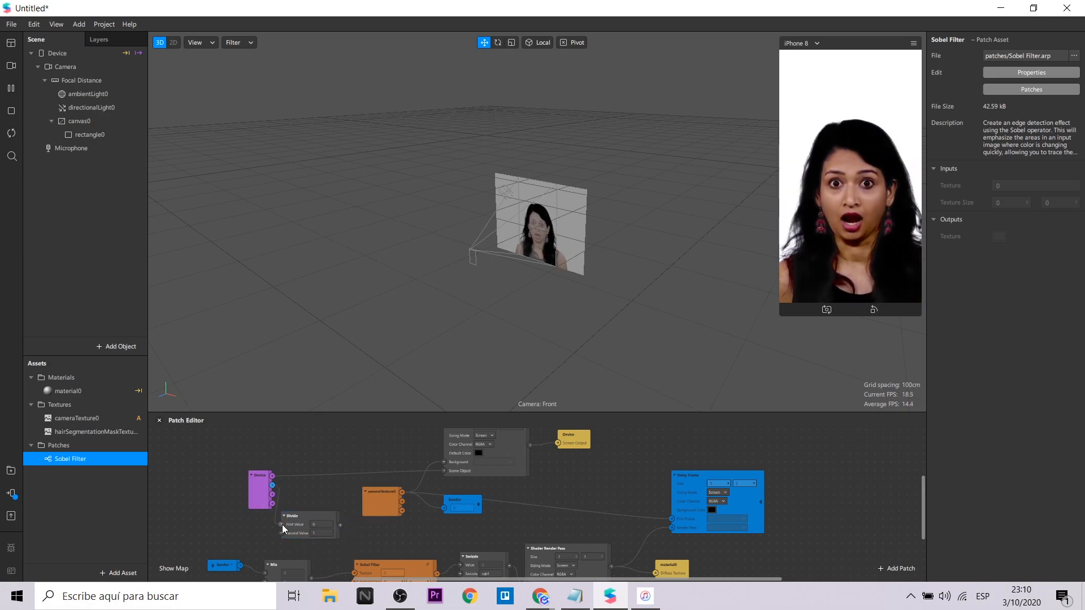
scroll(347, 528, down, 1)
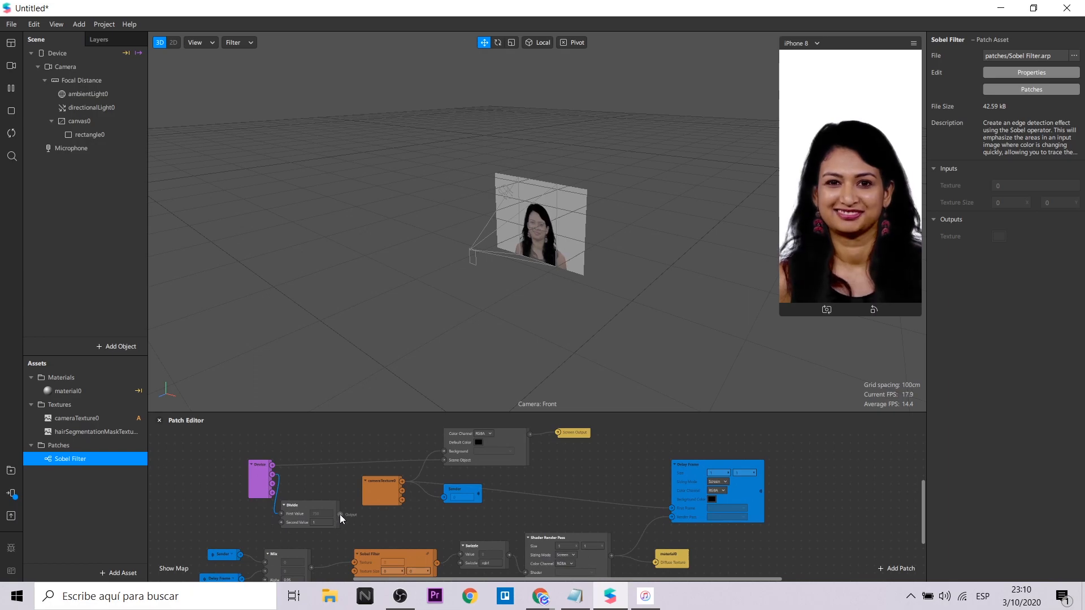
drag(345, 565, 353, 571)
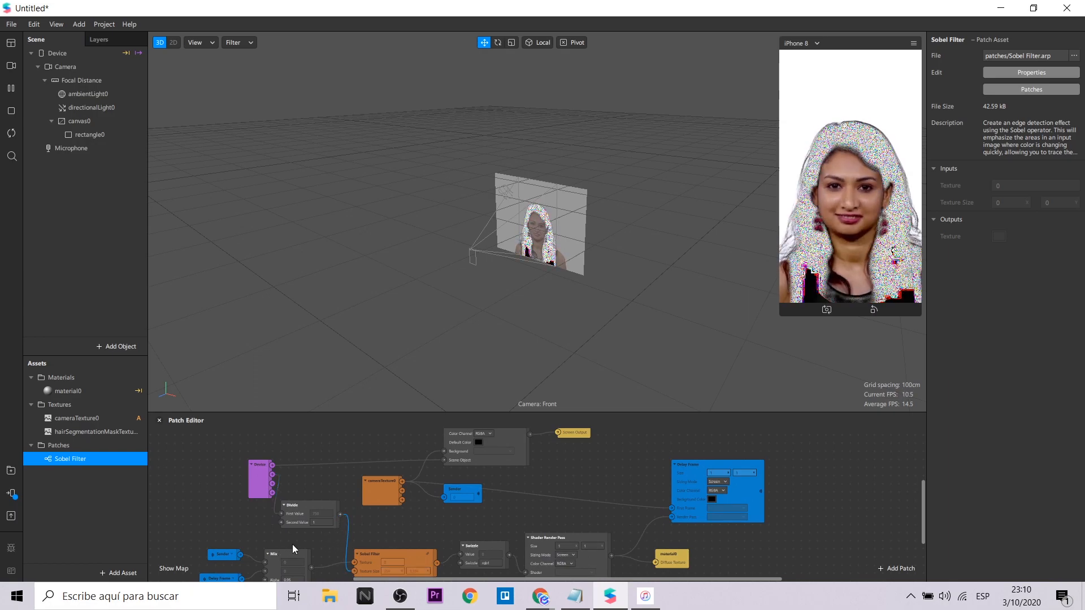
Step: Set the Divide patch's Second Value to -400
ctrl+scroll(289, 534, up, 3)
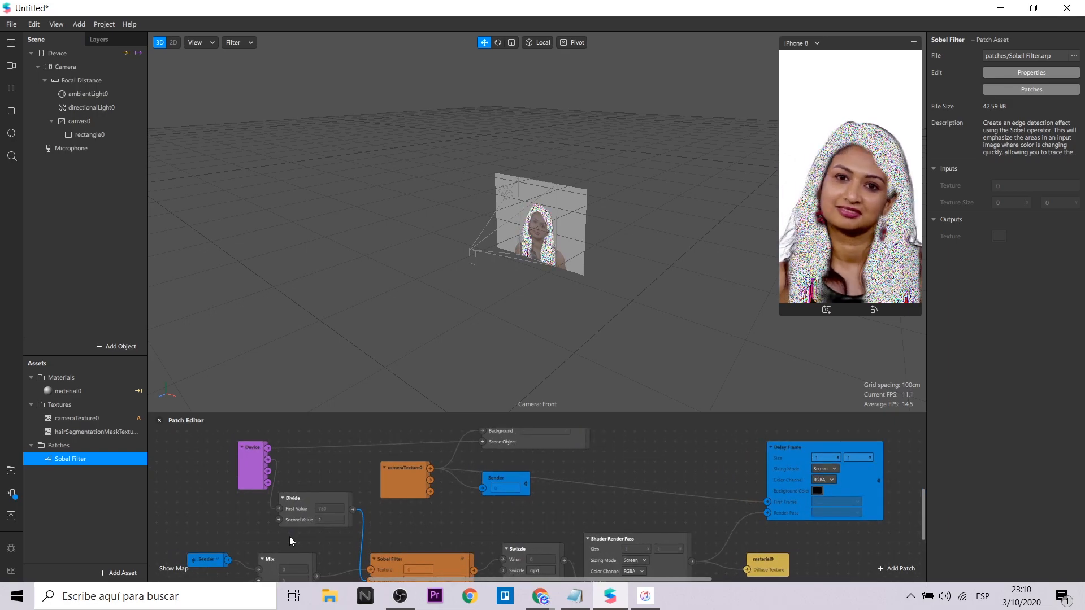
ctrl+scroll(290, 538, down, 2)
ctrl+scroll(310, 547, up, 2)
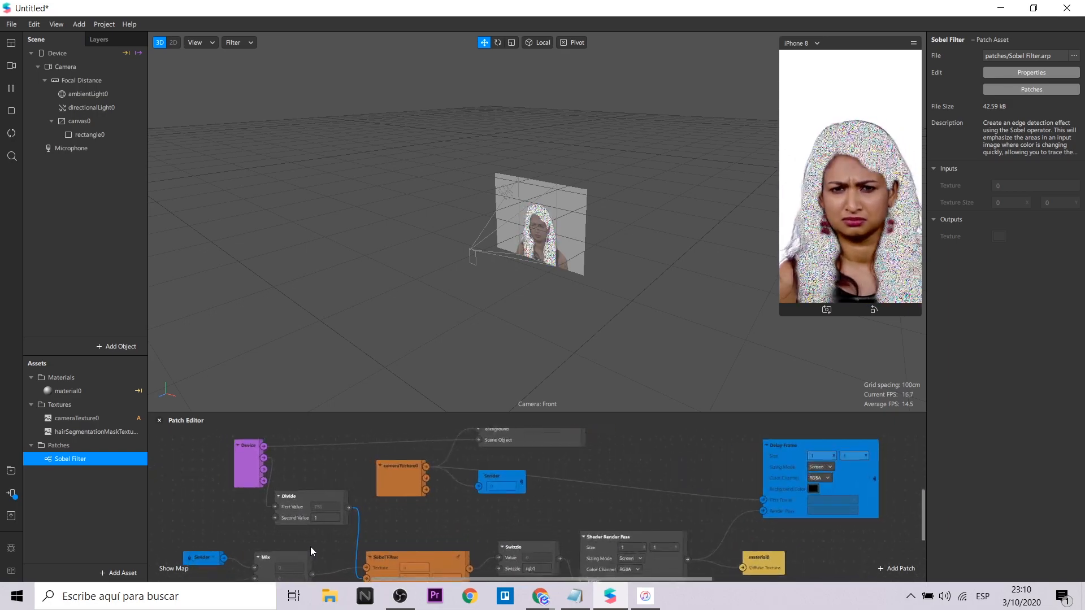
click(326, 517)
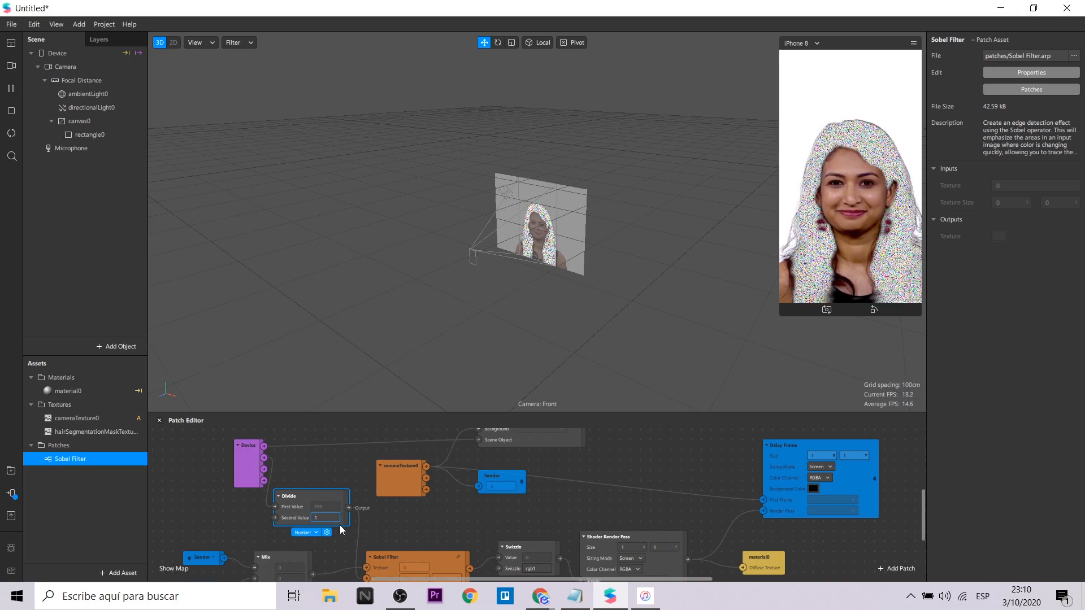
text(-400)
key(Return)
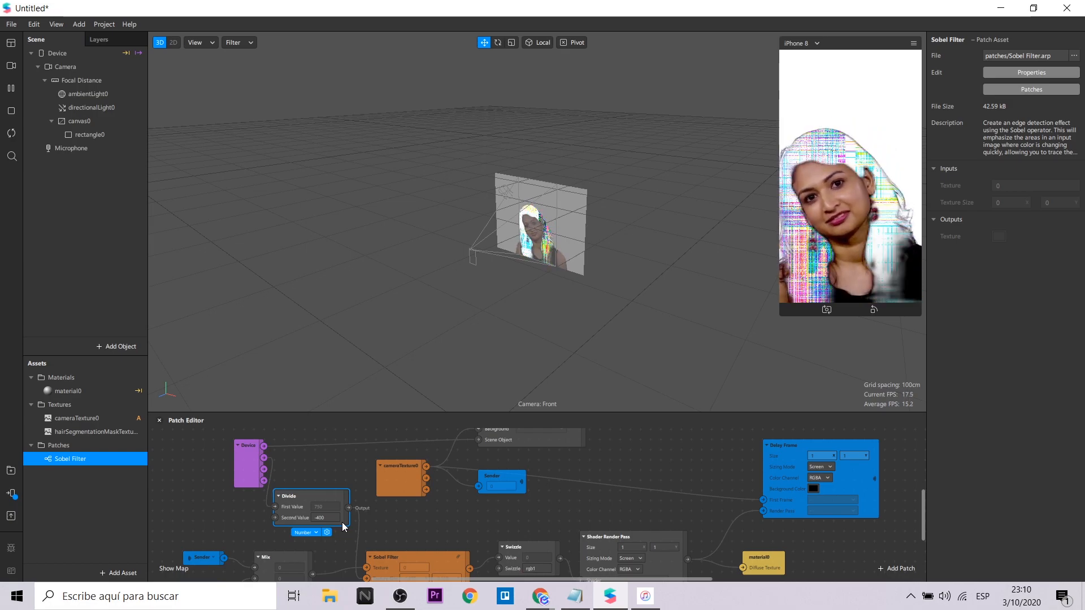
Step: Try -0.95 as the Mix patch's Alpha, and replace it with a value nearer zero
scroll(329, 531, down, 1)
click(297, 553)
text(-0.95)
key(BackSpace)
key(BackSpace)
key(BackSpace)
key(BackSpace)
key(BackSpace)
text(0.5)
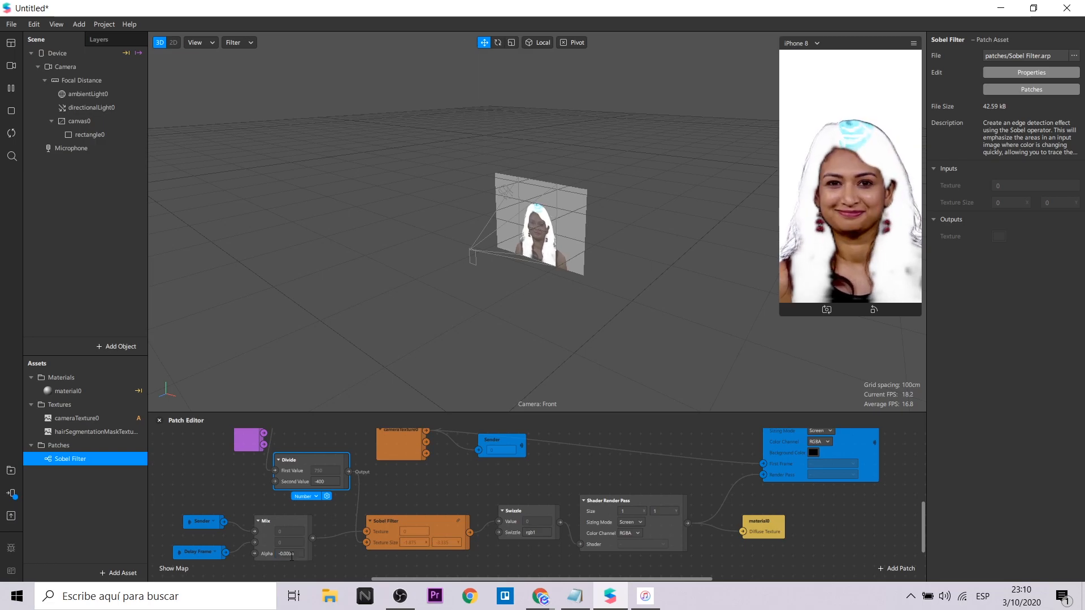